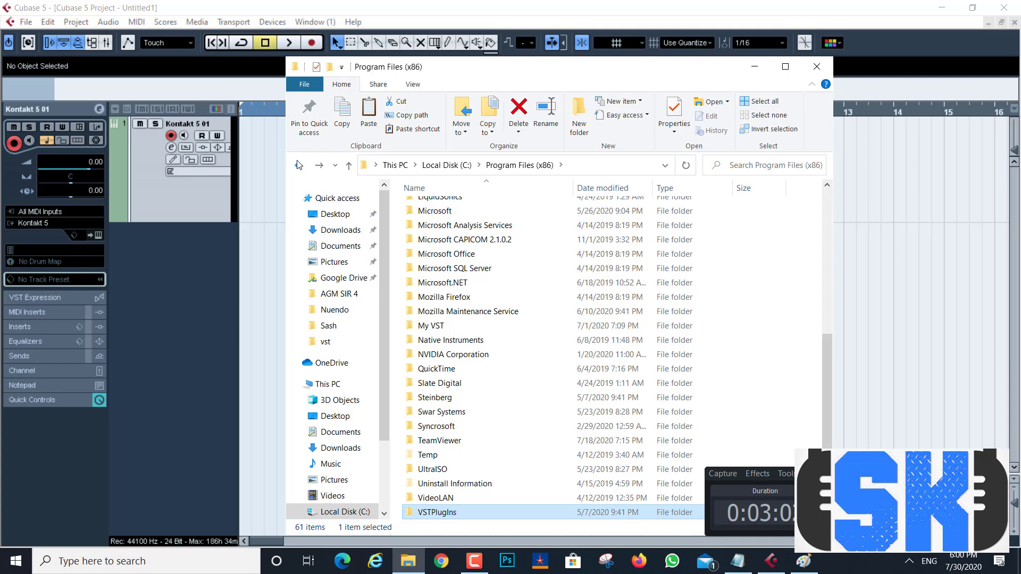
Switch to Paint and brush the beginning of a folder path, "C\P x86", below the circled 32 and 64.
left_click(755, 69)
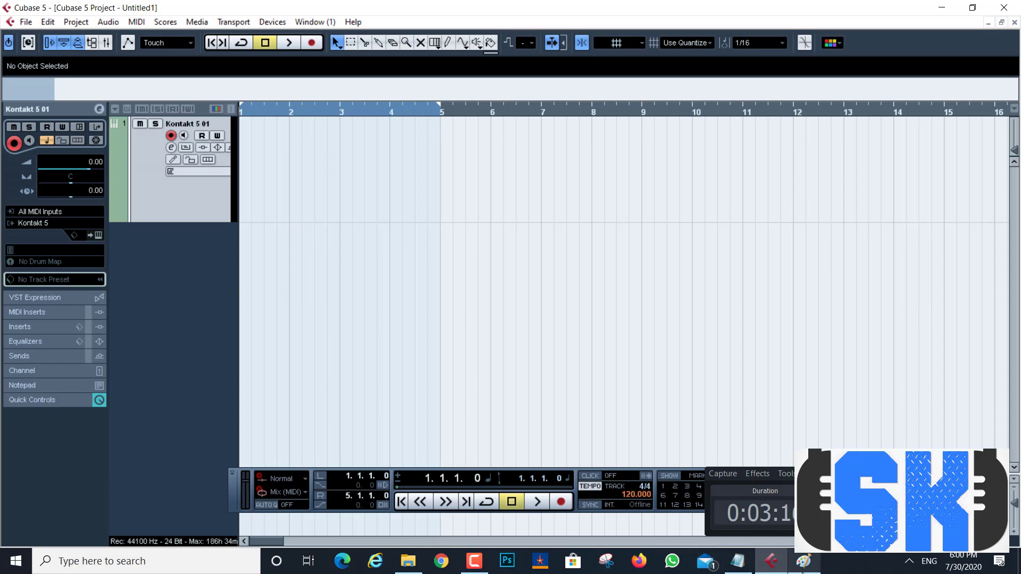
left_click(804, 561)
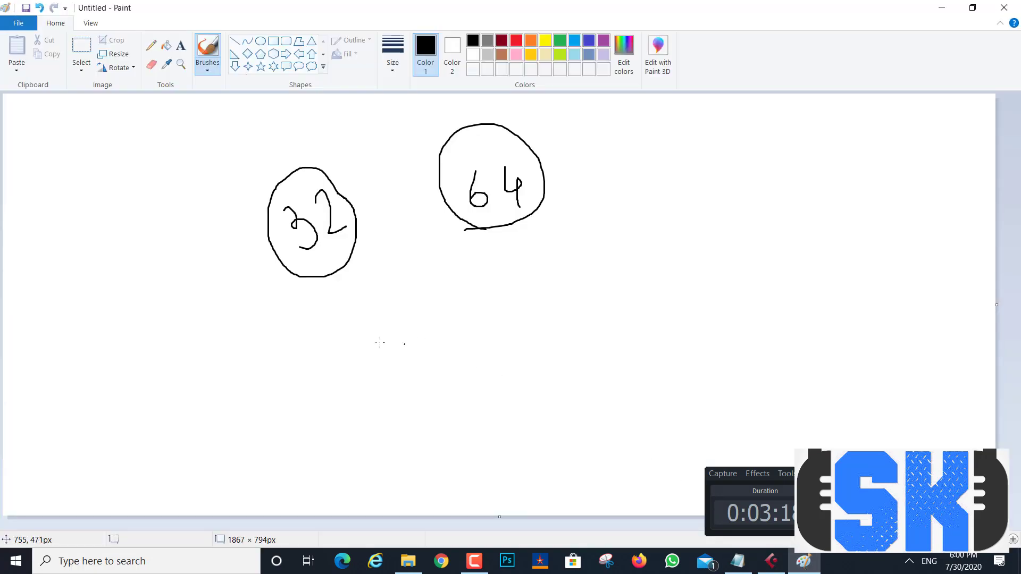
mouse_move(324, 358)
left_mouse_down()
mouse_move(296, 372)
mouse_move(326, 383)
left_mouse_up()
left_click_drag(342, 336, 398, 425)
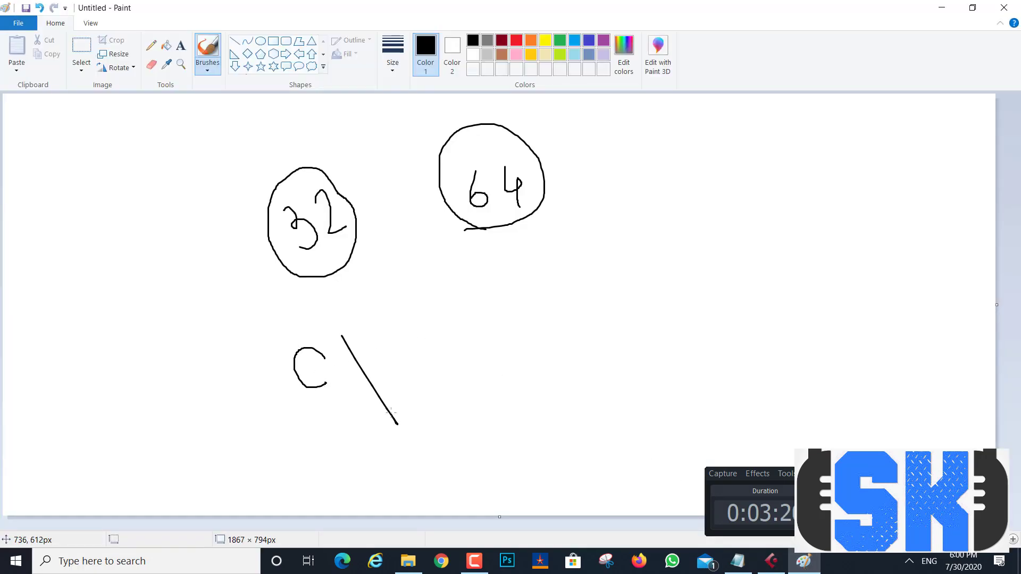
mouse_move(390, 345)
left_mouse_down()
mouse_move(408, 375)
mouse_move(398, 317)
mouse_move(400, 358)
left_mouse_up()
mouse_move(439, 322)
left_mouse_down()
mouse_move(431, 357)
mouse_move(456, 355)
left_mouse_up()
mouse_move(466, 307)
left_mouse_down()
mouse_move(466, 347)
mouse_move(454, 325)
mouse_move(463, 300)
mouse_move(483, 319)
left_mouse_up()
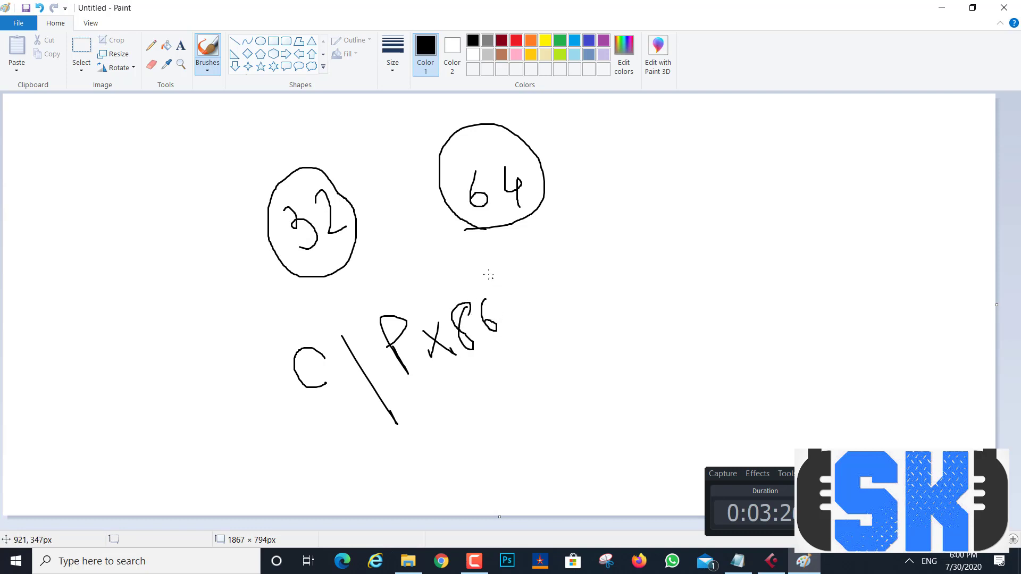
Extend the handwritten path after x86 with a backslash and "S\V", and draw a circle around "S\V".
left_click_drag(488, 275, 550, 346)
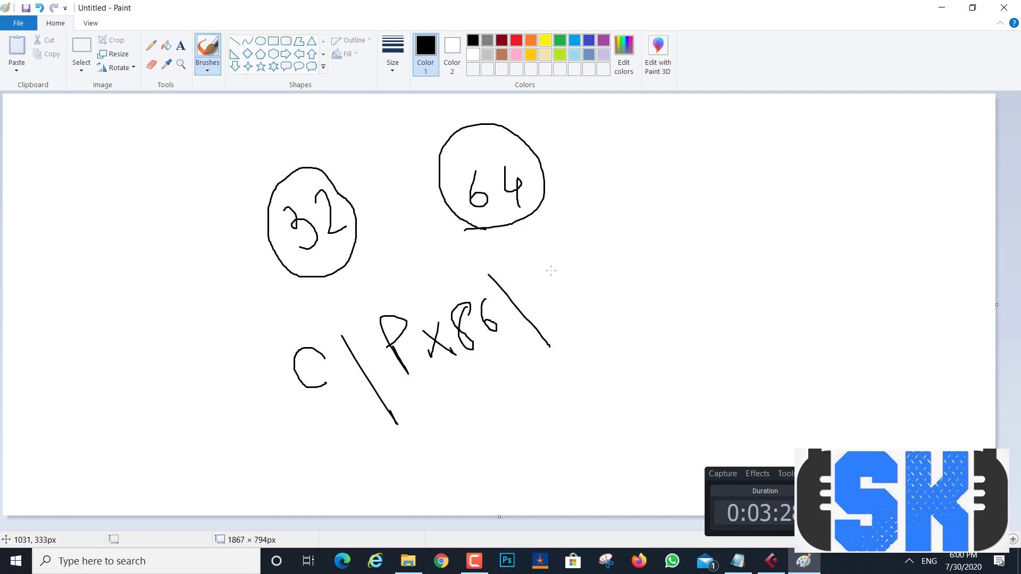
mouse_move(538, 268)
left_mouse_down()
mouse_move(524, 282)
mouse_move(539, 305)
mouse_move(564, 272)
mouse_move(579, 290)
left_mouse_up()
mouse_move(568, 239)
left_mouse_down()
mouse_move(592, 265)
mouse_move(595, 216)
left_mouse_up()
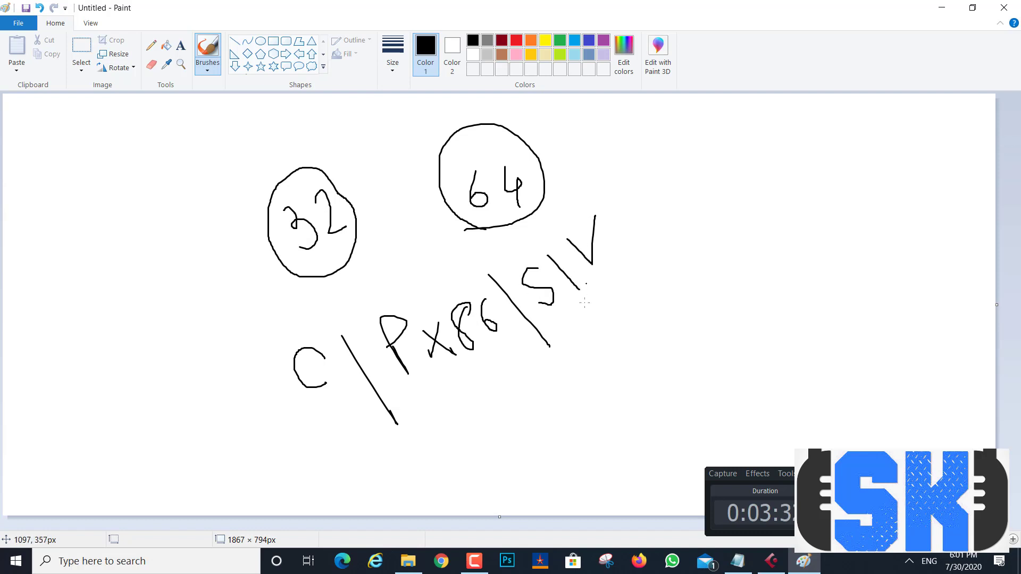
mouse_move(554, 322)
left_mouse_down()
mouse_move(538, 213)
mouse_move(556, 325)
left_mouse_up()
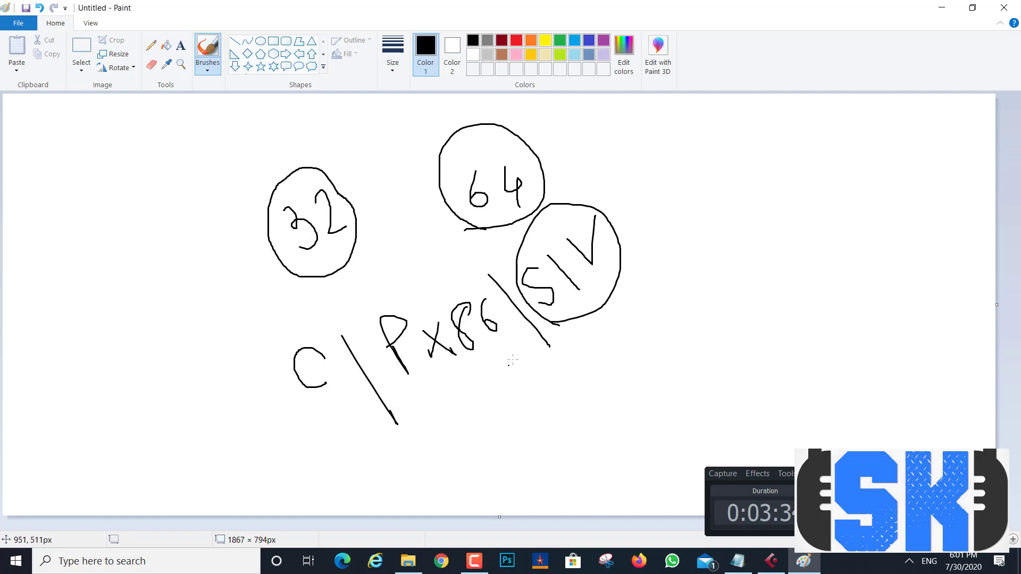
Write an alternative "\V" ending below the handwritten path, and encircle the full path that ends in "S\V".
left_click_drag(526, 356, 566, 438)
mouse_move(555, 388)
left_mouse_down()
mouse_move(586, 418)
mouse_move(589, 371)
left_mouse_up()
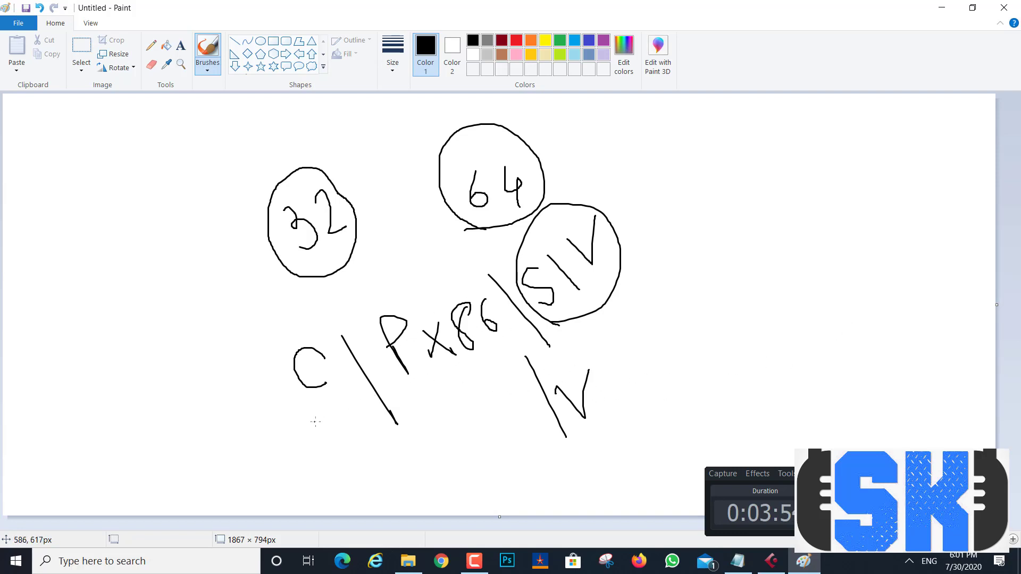
mouse_move(314, 421)
left_mouse_down()
mouse_move(504, 378)
mouse_move(667, 264)
mouse_move(628, 192)
mouse_move(444, 216)
mouse_move(252, 293)
mouse_move(240, 369)
mouse_move(284, 408)
mouse_move(362, 416)
left_mouse_up()
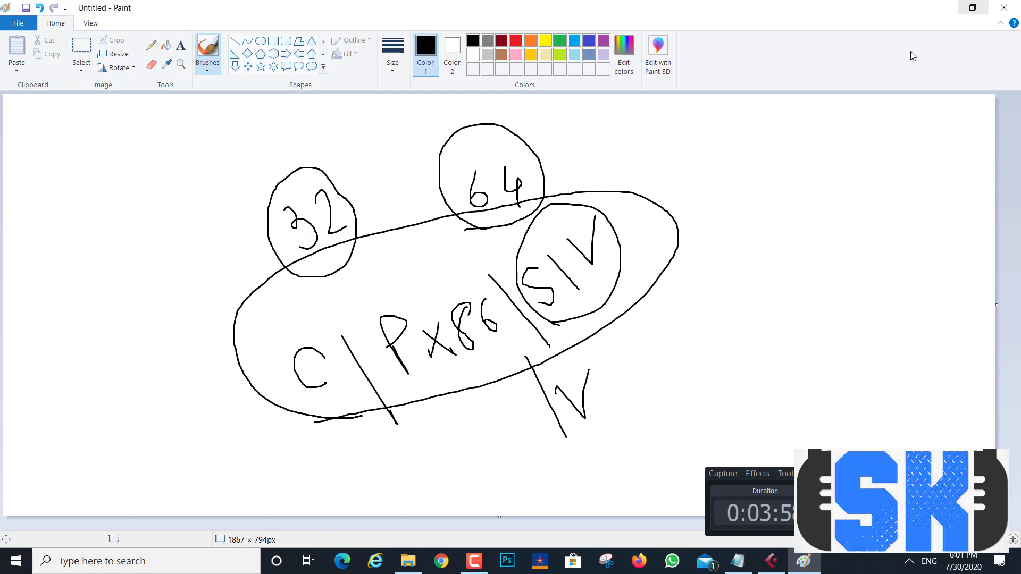
left_click(942, 7)
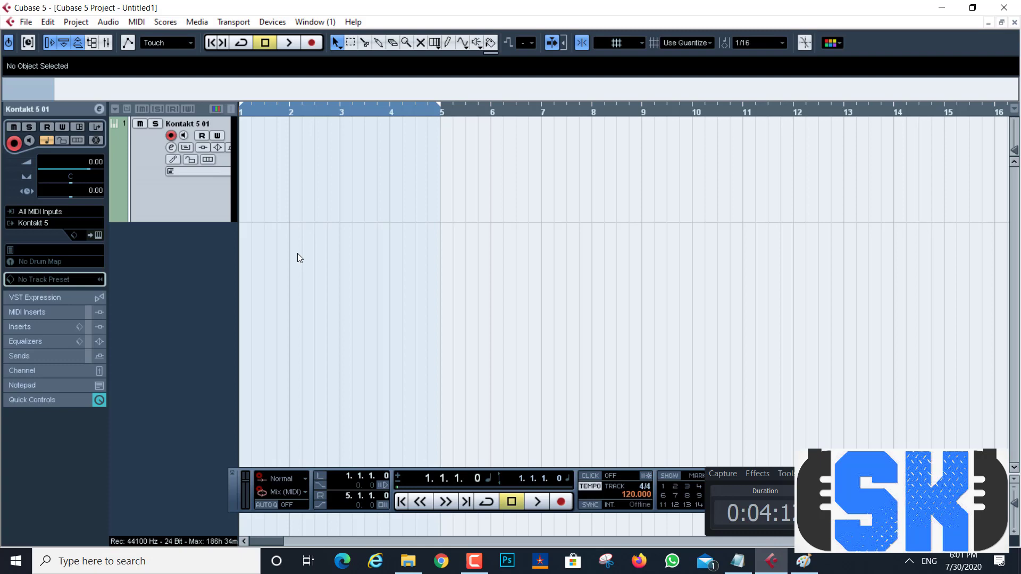
In Paint, draw an arrow from the C to the lower V, circle that V, and add an arrow leading away from it.
left_click(804, 561)
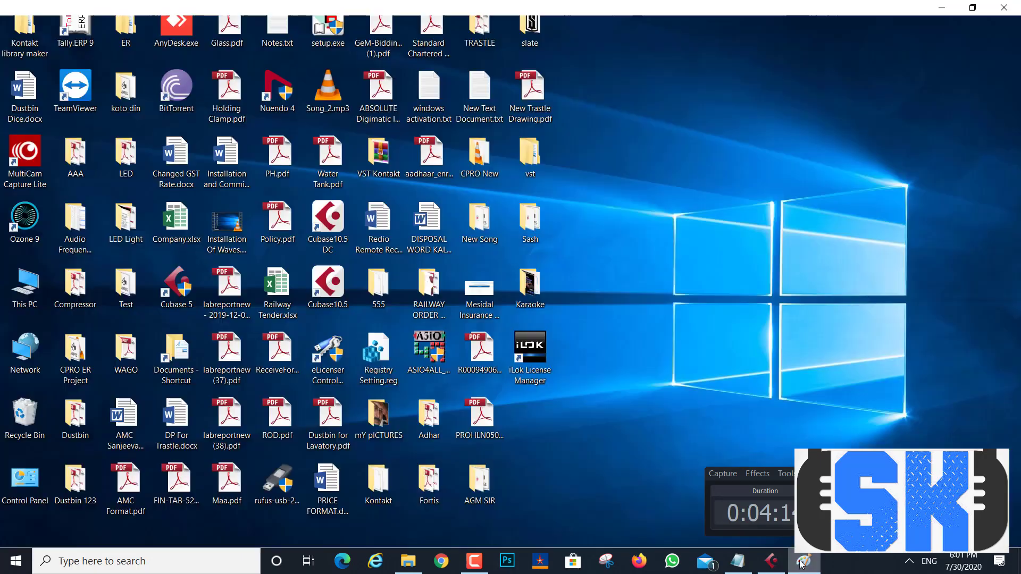
mouse_move(335, 420)
left_mouse_down()
mouse_move(424, 446)
mouse_move(532, 439)
mouse_move(514, 415)
mouse_move(510, 468)
left_mouse_up()
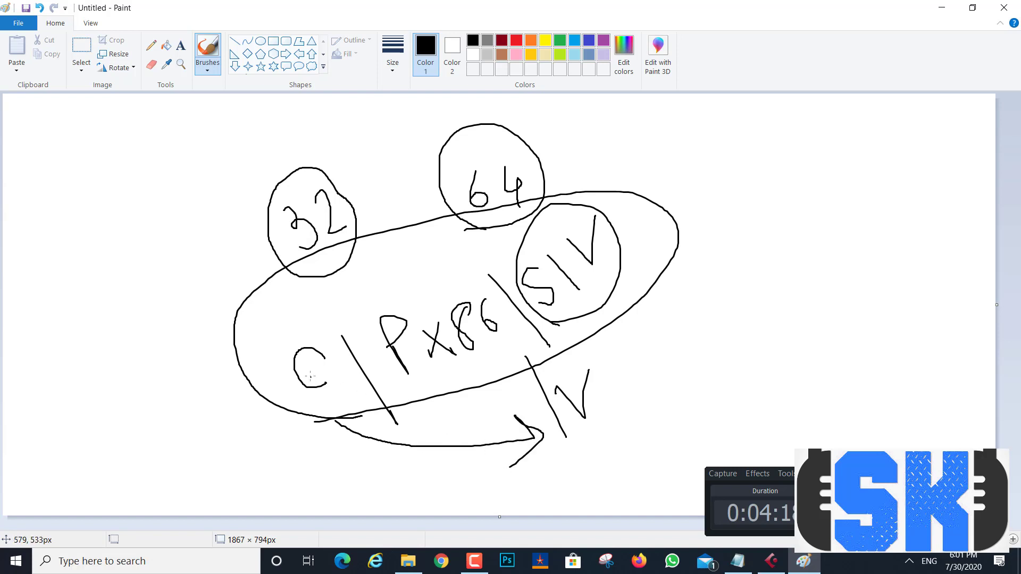
mouse_move(570, 431)
left_mouse_down()
mouse_move(601, 431)
mouse_move(624, 370)
mouse_move(572, 360)
mouse_move(548, 411)
mouse_move(596, 437)
left_mouse_up()
mouse_move(630, 392)
left_mouse_down()
mouse_move(744, 351)
mouse_move(737, 389)
left_mouse_up()
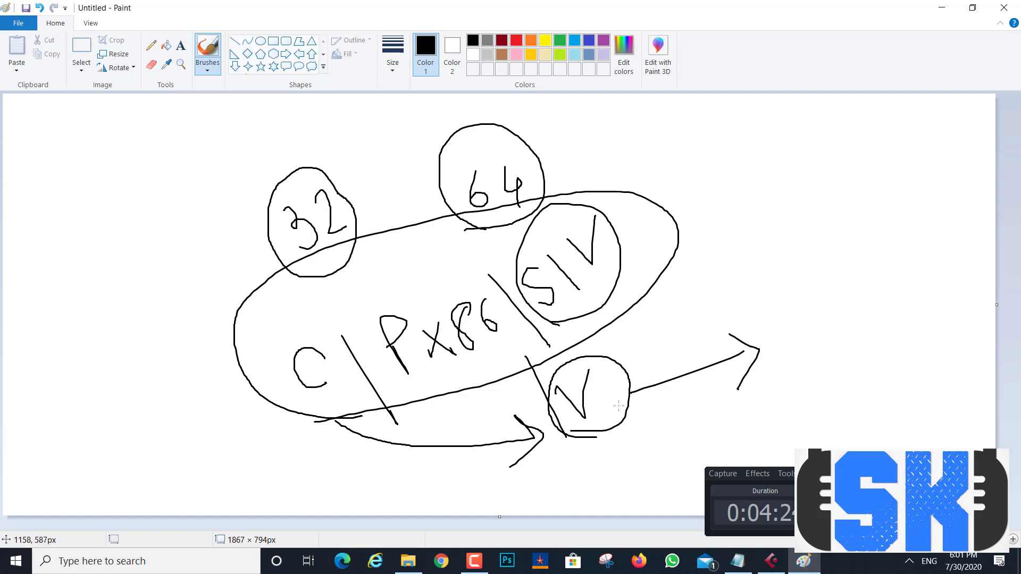
Switch to File Explorer and open the VSTPlugIns folder inside Program Files (x86).
left_click(771, 562)
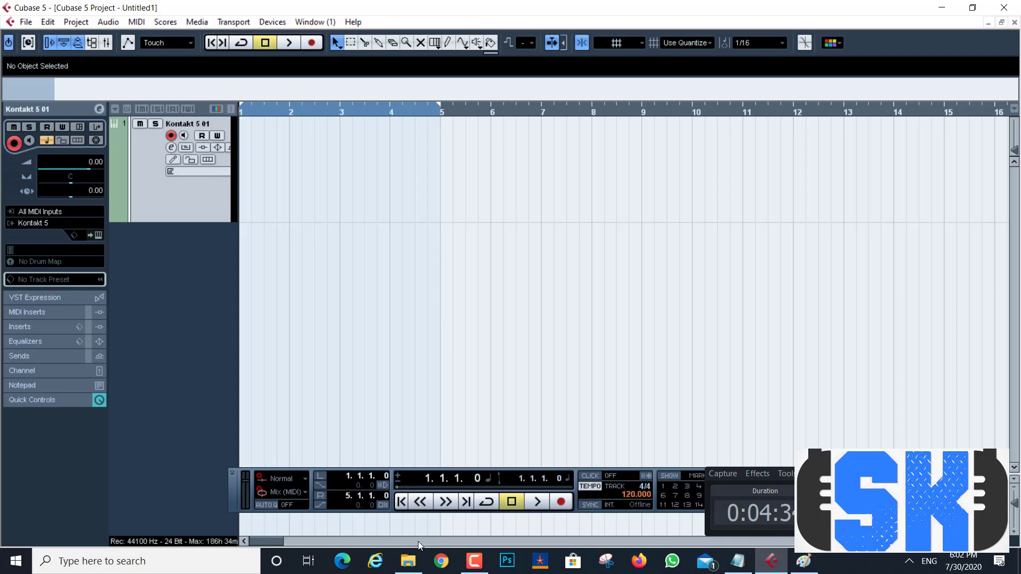
left_click(408, 561)
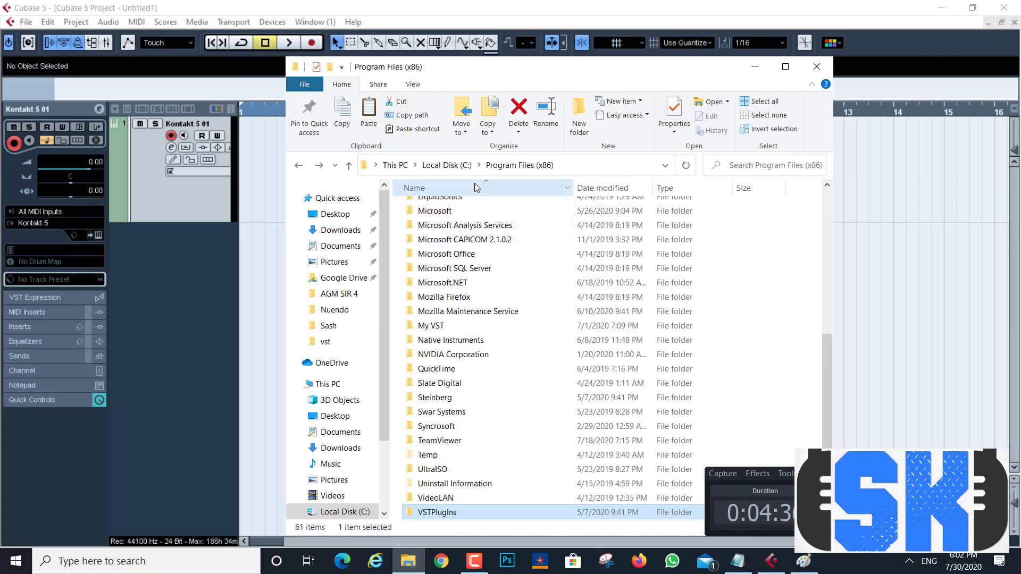
scroll(452, 374, "down", 4)
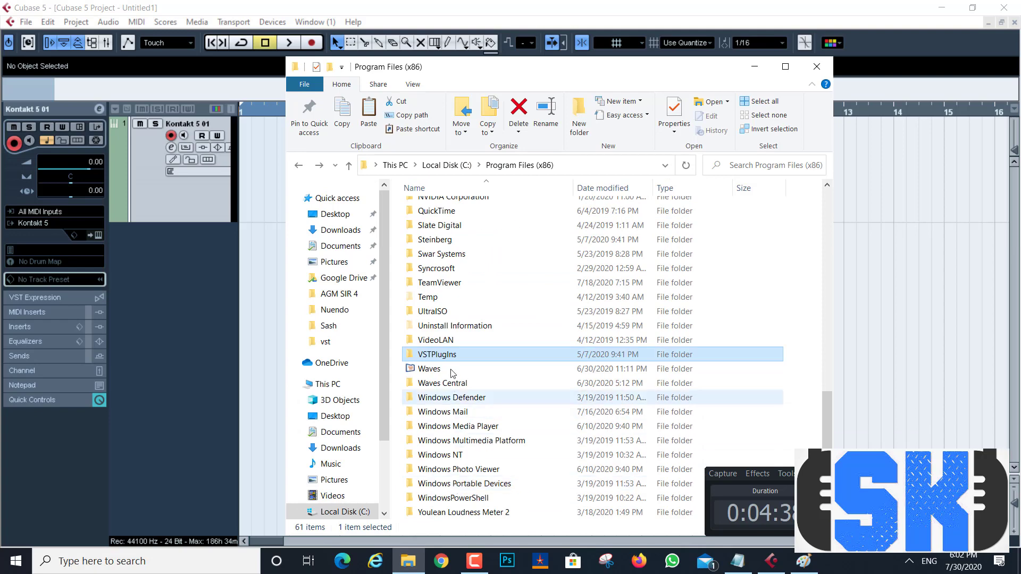
double_click(451, 355)
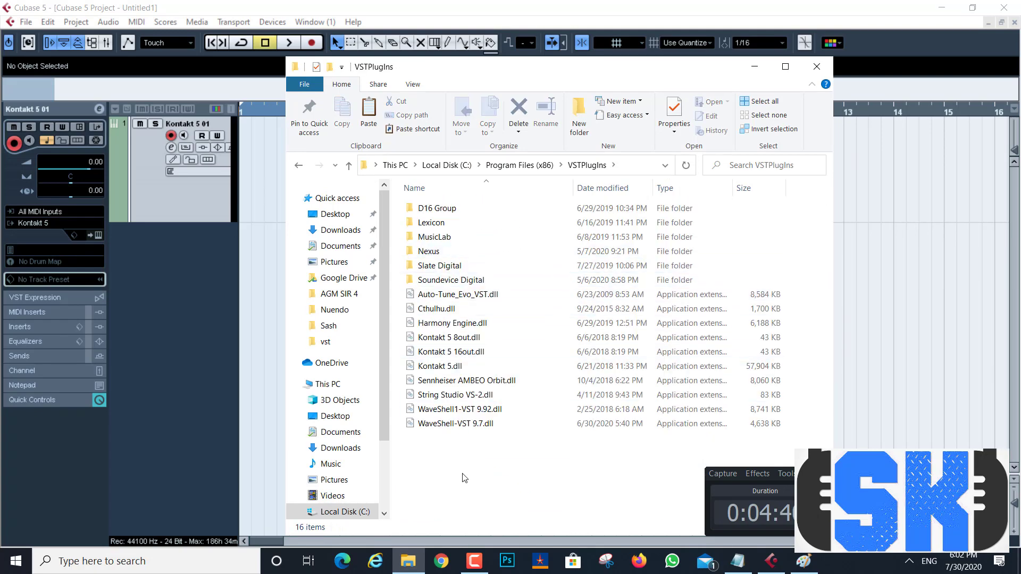
Examine the plug-in folders and DLL files in VSTPlugIns, including Kontakt 5.dll and Harmony Engine.dll, and minimize the folder window.
left_click_drag(490, 468, 433, 195)
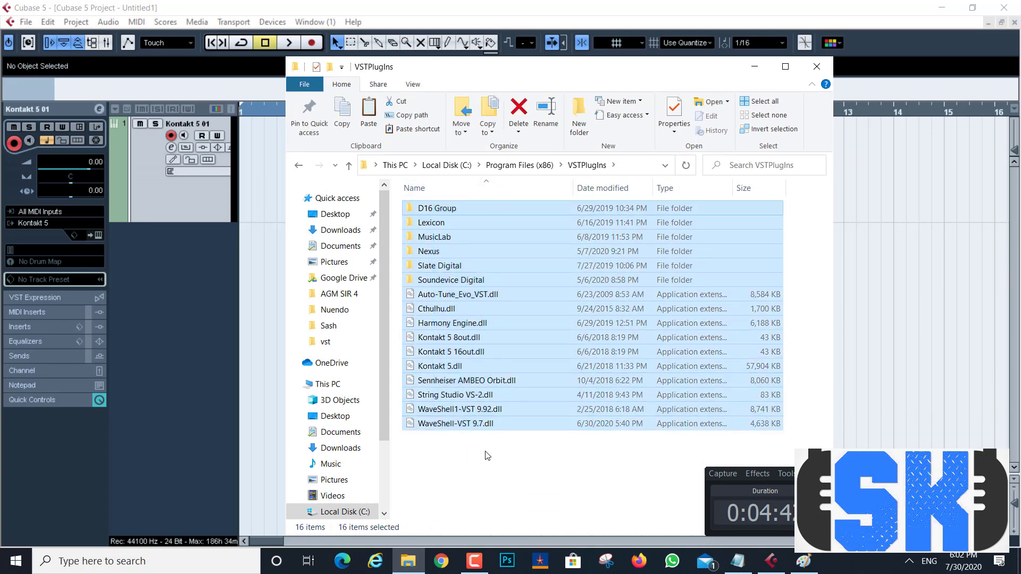
left_click(506, 490)
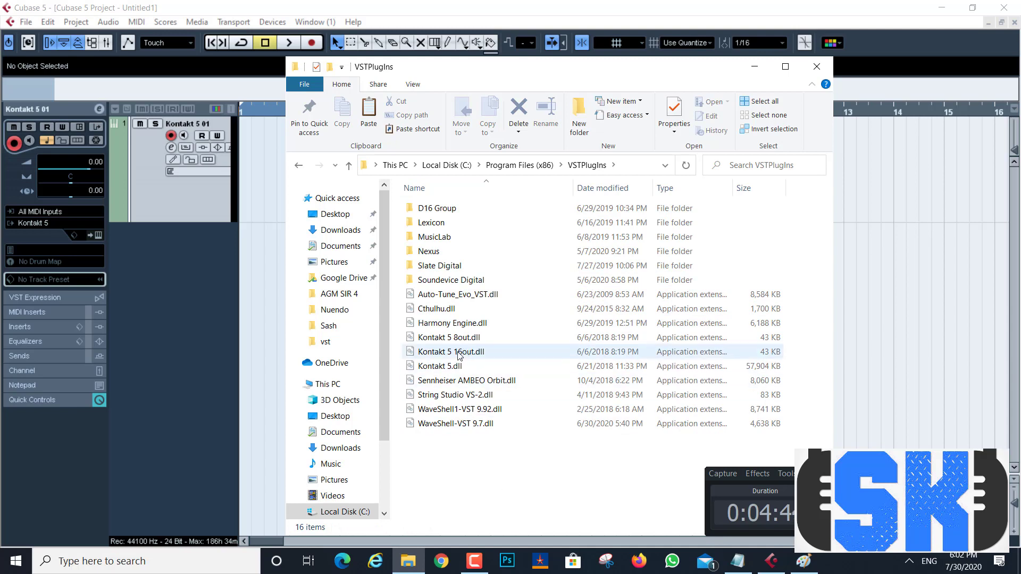
left_click(457, 353)
left_click(446, 373)
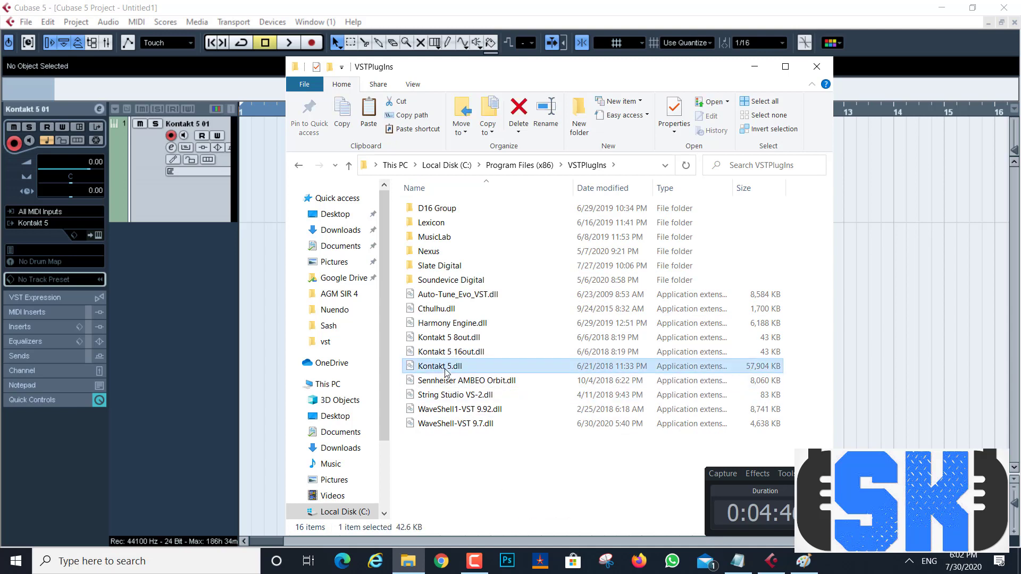
left_click(452, 324)
left_click_drag(506, 469, 419, 196)
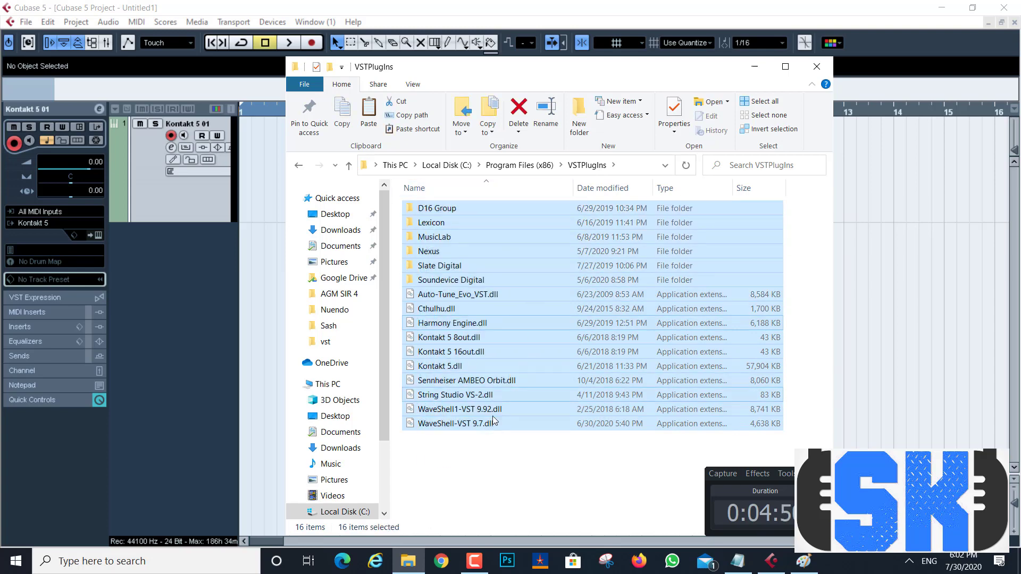
left_click(497, 468)
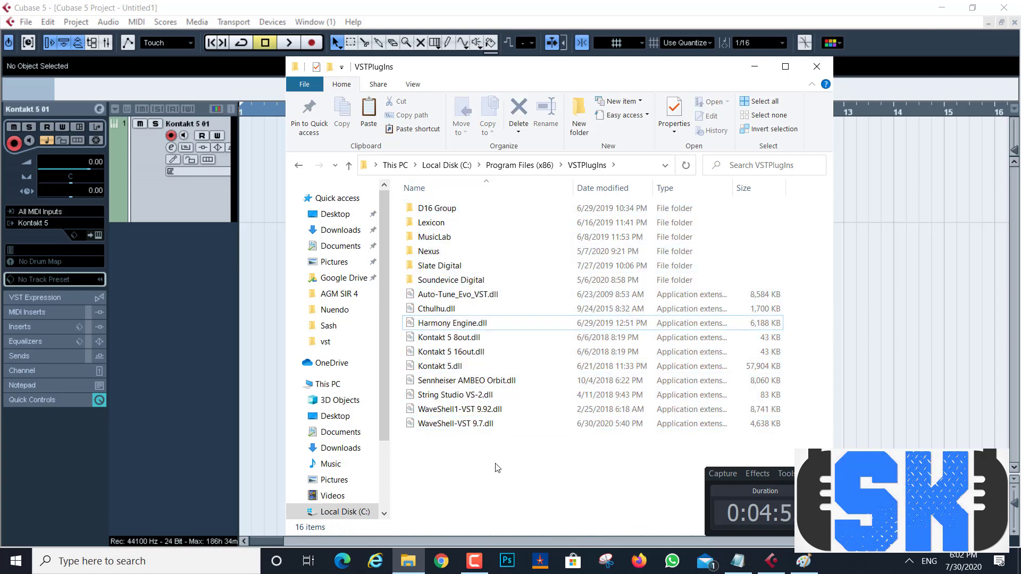
left_click(756, 66)
Open the VST 2.x Plug-in Paths list from Cubase's Plug-in Information window.
left_click(274, 22)
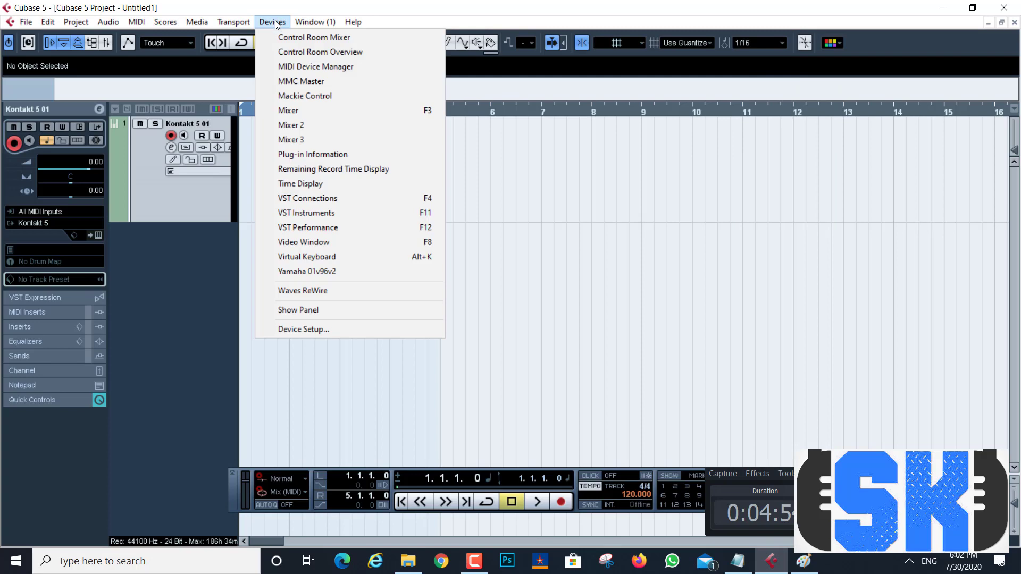
left_click(310, 155)
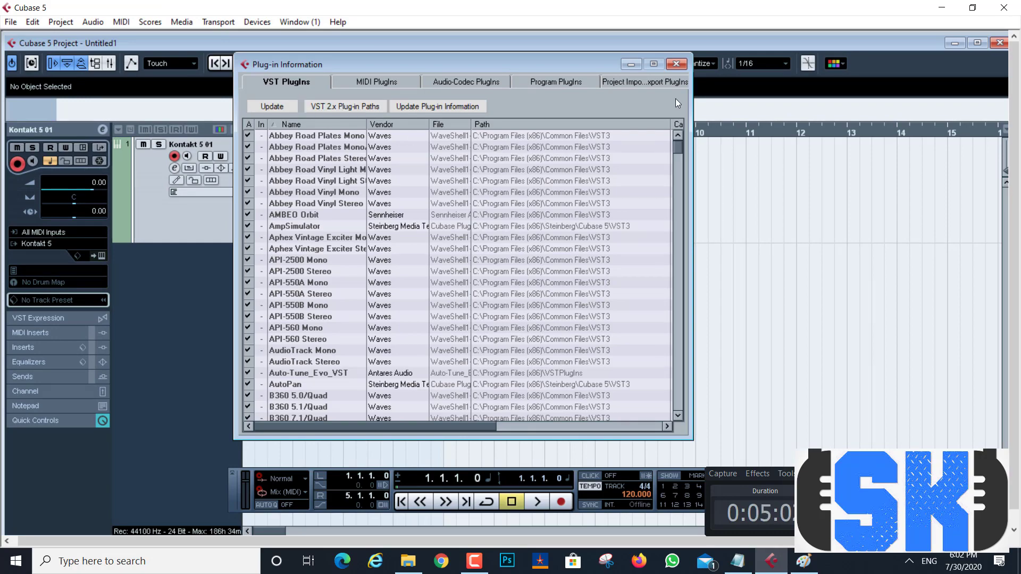
mouse_move(679, 153)
left_mouse_down()
mouse_move(682, 410)
mouse_move(686, 151)
left_mouse_up()
left_click(345, 108)
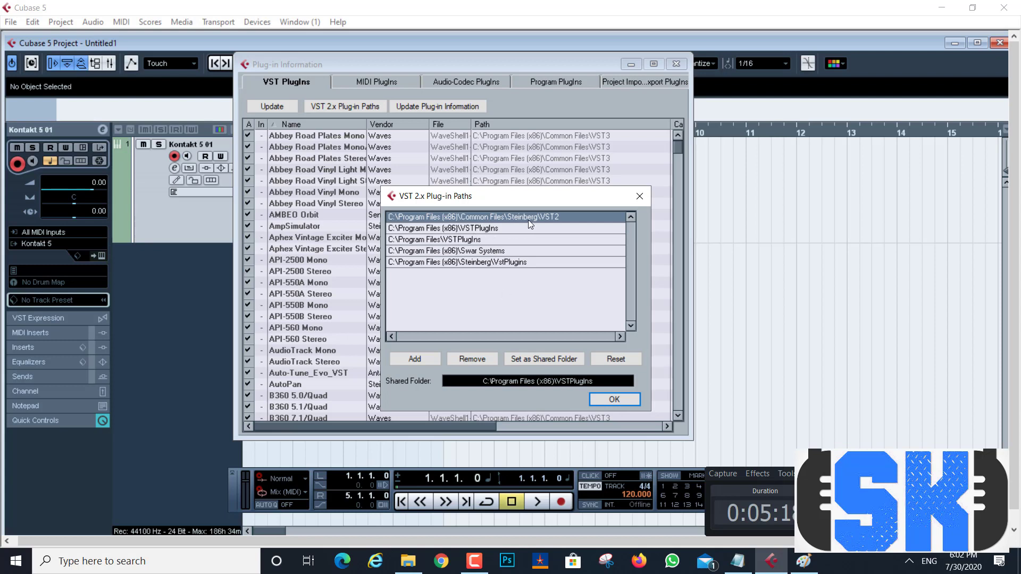
Review the registered VST 2.x plug-in paths one by one, ending on C:\Program Files (x86)\VSTPlugIns.
left_click(477, 230)
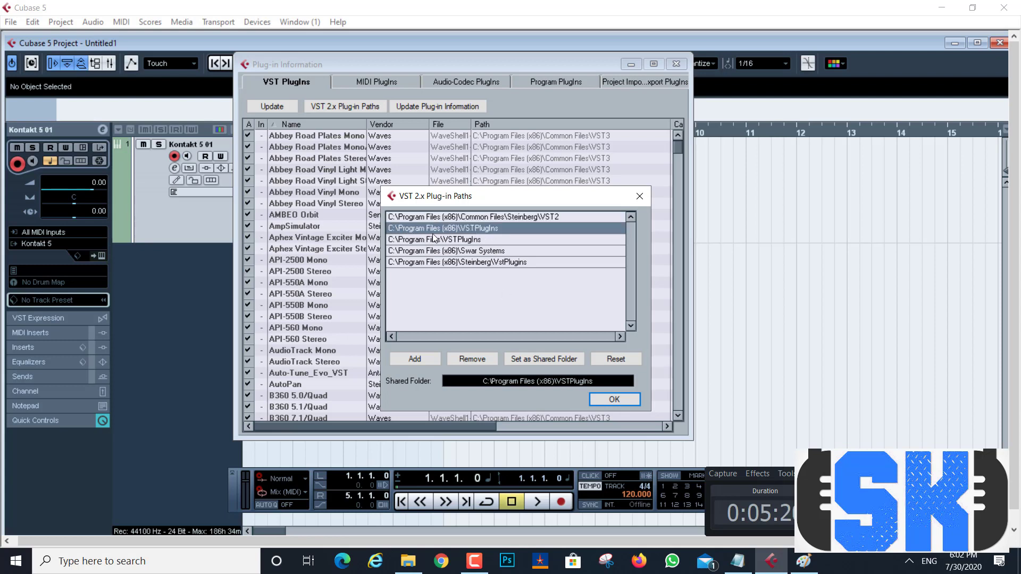
left_click(447, 241)
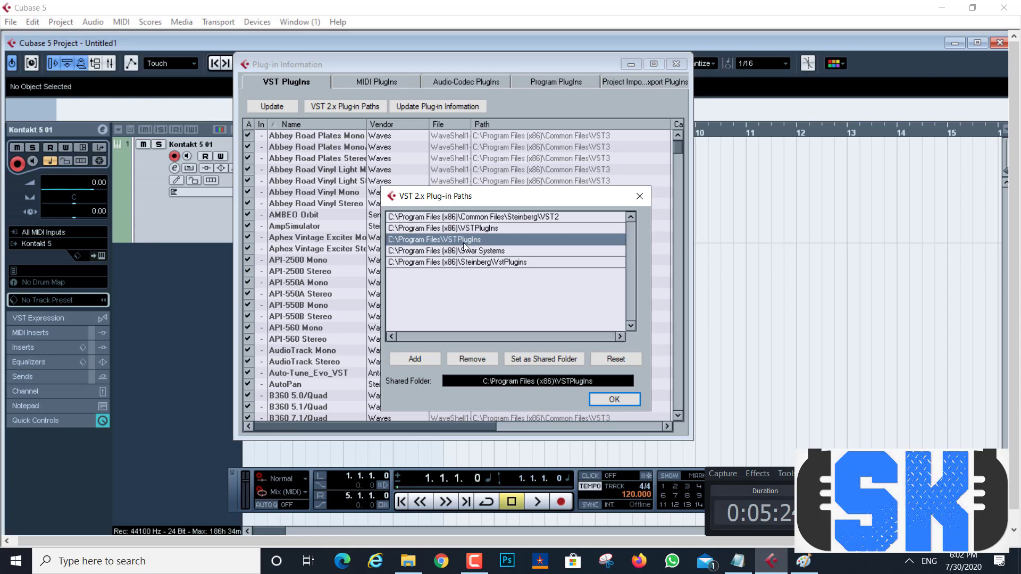
left_click(404, 253)
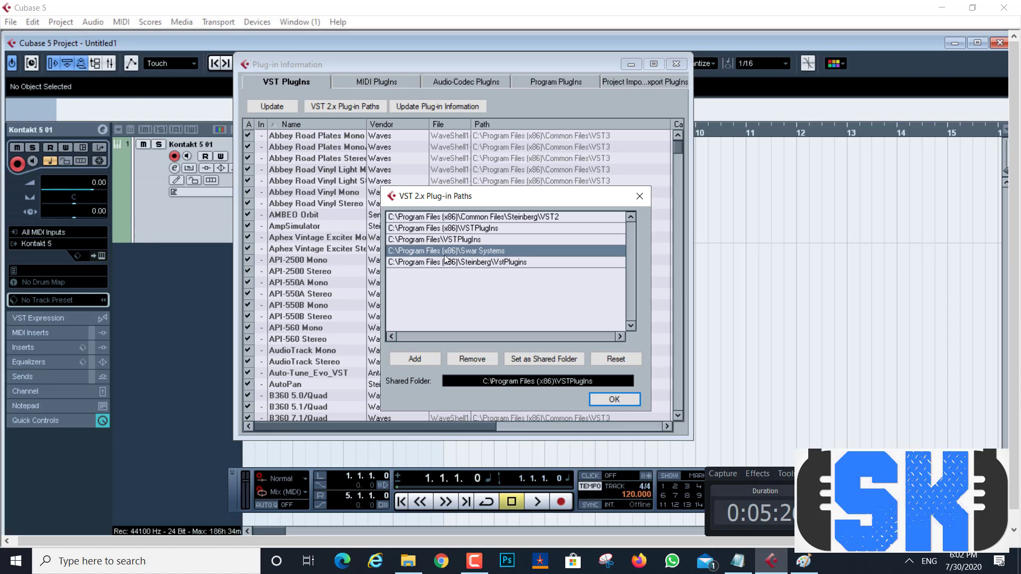
left_click(403, 264)
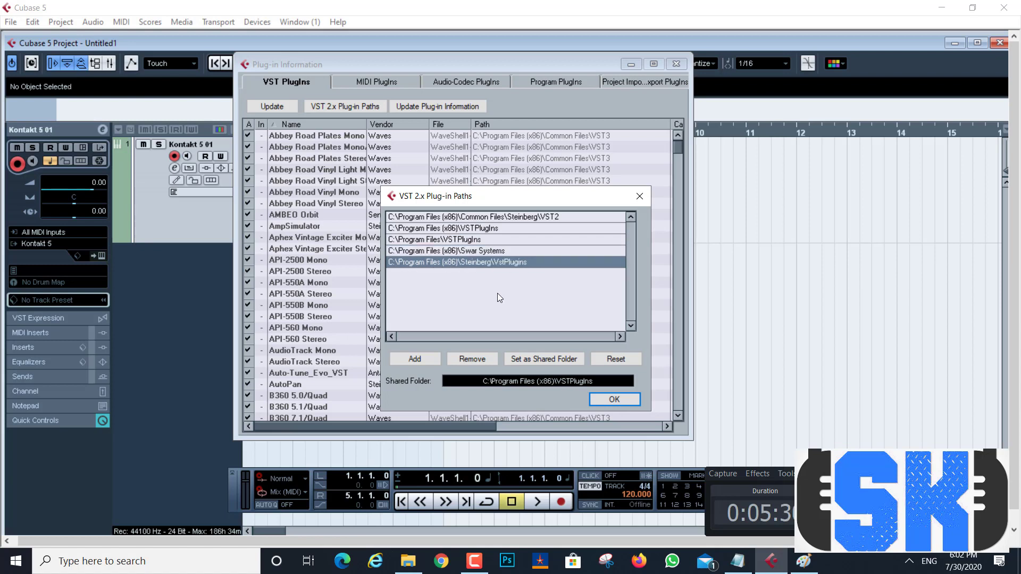
left_click(477, 229)
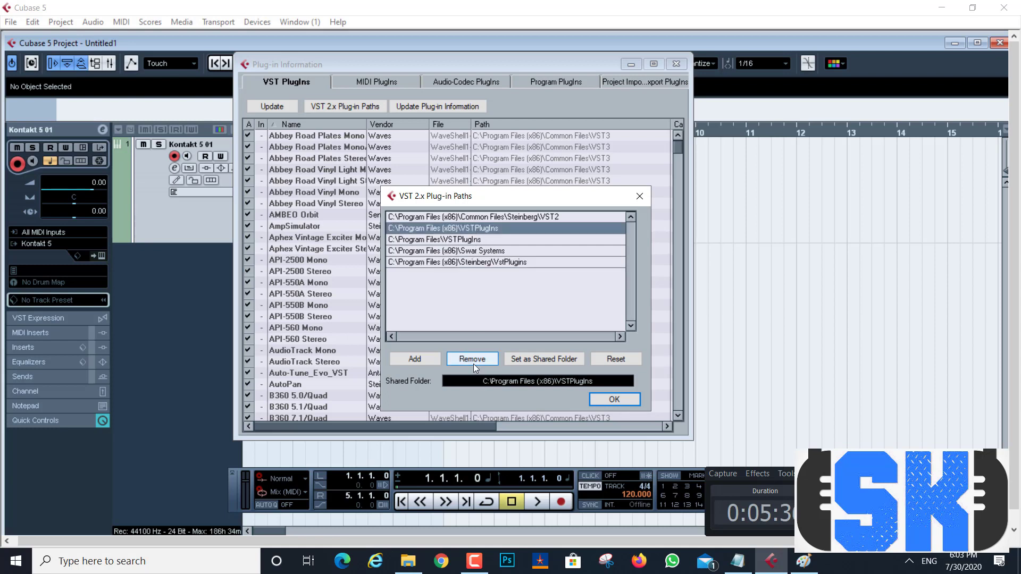
Check the VSTPlugIns folder in File Explorer, select all of its items, and minimize the window.
left_click(407, 561)
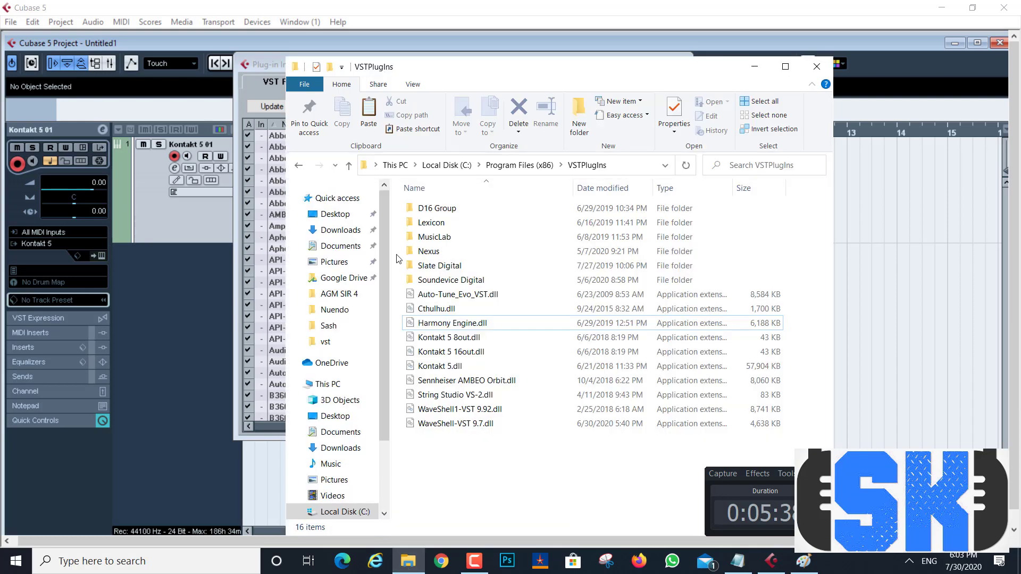
left_click_drag(476, 468, 439, 193)
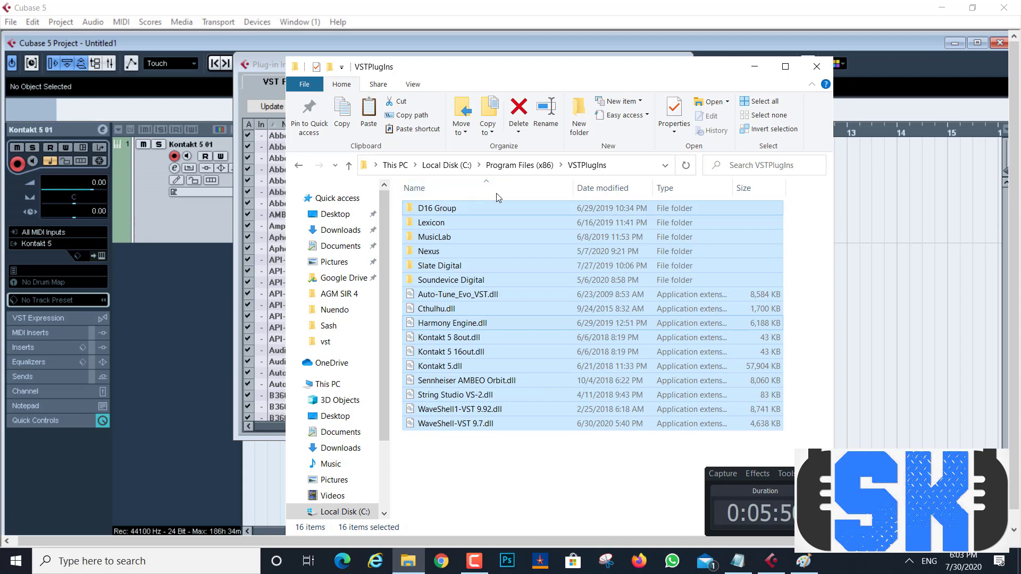
left_click(754, 66)
Switch to Paint, select the whole handwritten diagram, and delete it to clear the canvas.
left_click(803, 561)
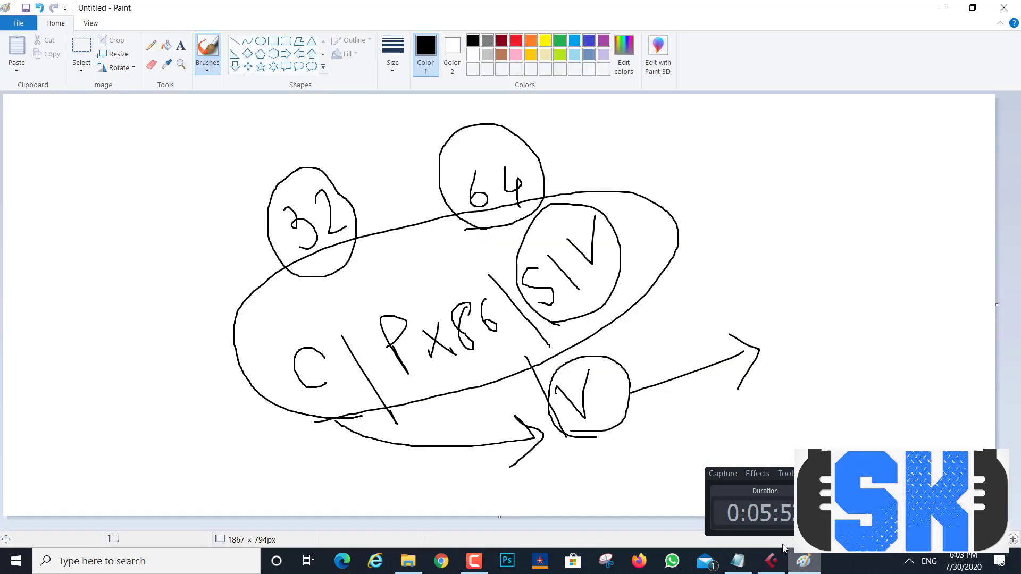
left_click(82, 46)
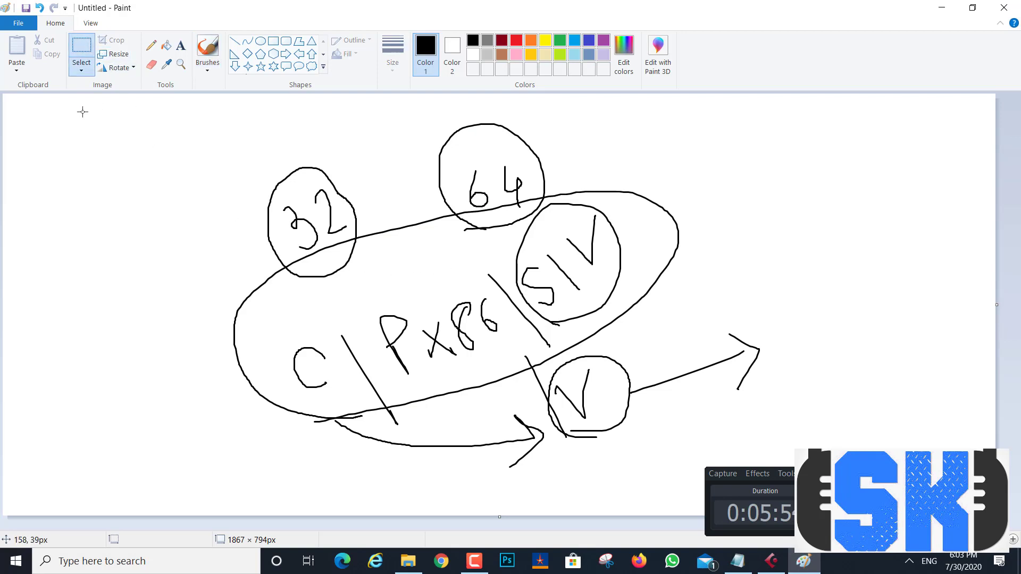
mouse_move(75, 104)
left_mouse_down()
mouse_move(349, 418)
mouse_move(838, 482)
left_mouse_up()
key("Delete")
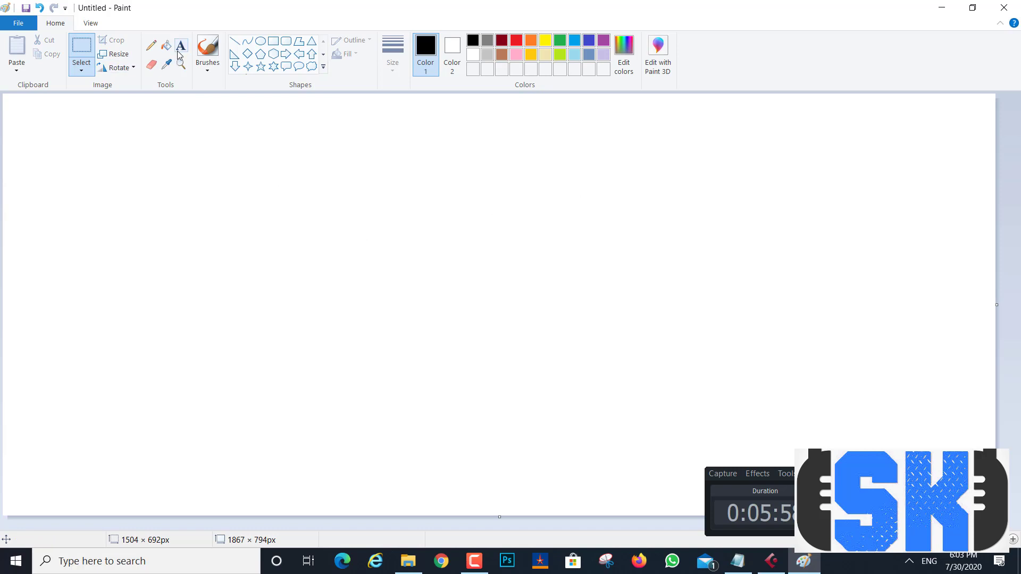
Brush a handwritten 5, a horizontal line leading to a circled 6, and an X below the 5.
left_click(207, 48)
mouse_move(200, 195)
left_mouse_down()
mouse_move(186, 214)
mouse_move(210, 221)
mouse_move(192, 242)
left_mouse_up()
left_click_drag(293, 224, 458, 223)
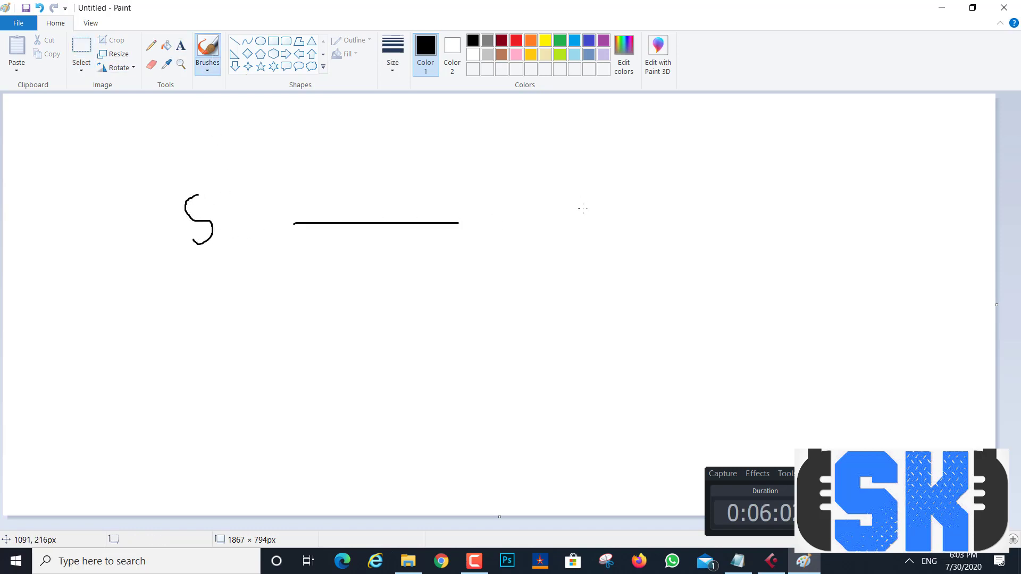
mouse_move(595, 185)
left_mouse_down()
mouse_move(577, 198)
mouse_move(582, 241)
mouse_move(611, 224)
mouse_move(575, 234)
left_mouse_up()
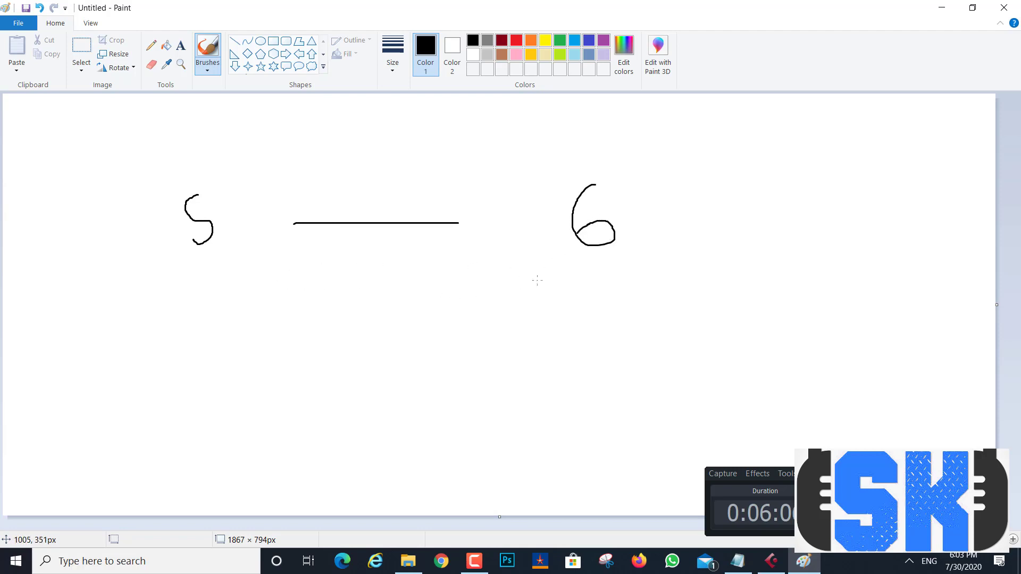
mouse_move(548, 273)
left_mouse_down()
mouse_move(633, 264)
mouse_move(640, 186)
mouse_move(574, 167)
mouse_move(537, 206)
mouse_move(572, 287)
left_mouse_up()
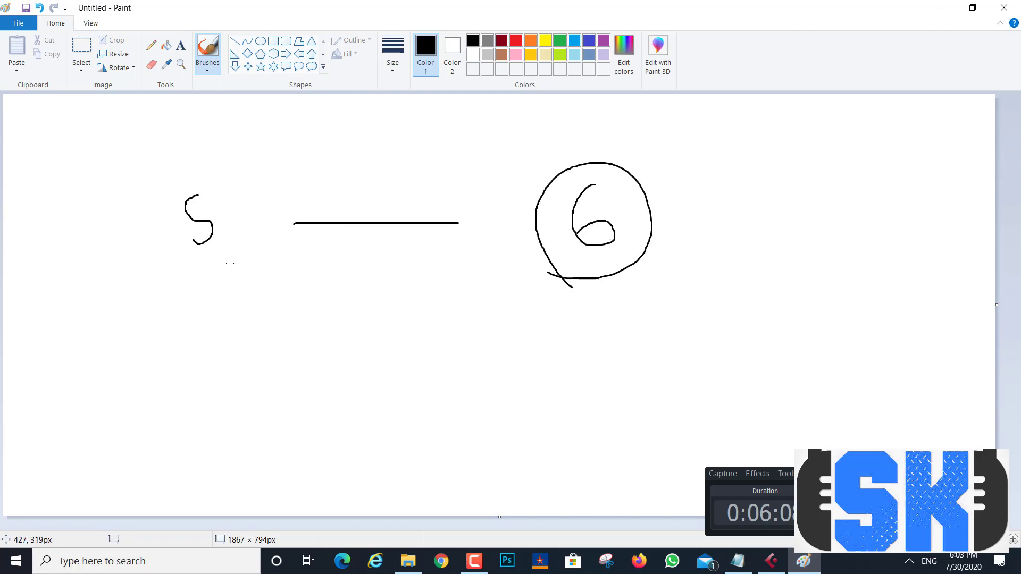
left_click_drag(233, 258, 213, 308)
left_click_drag(190, 261, 263, 314)
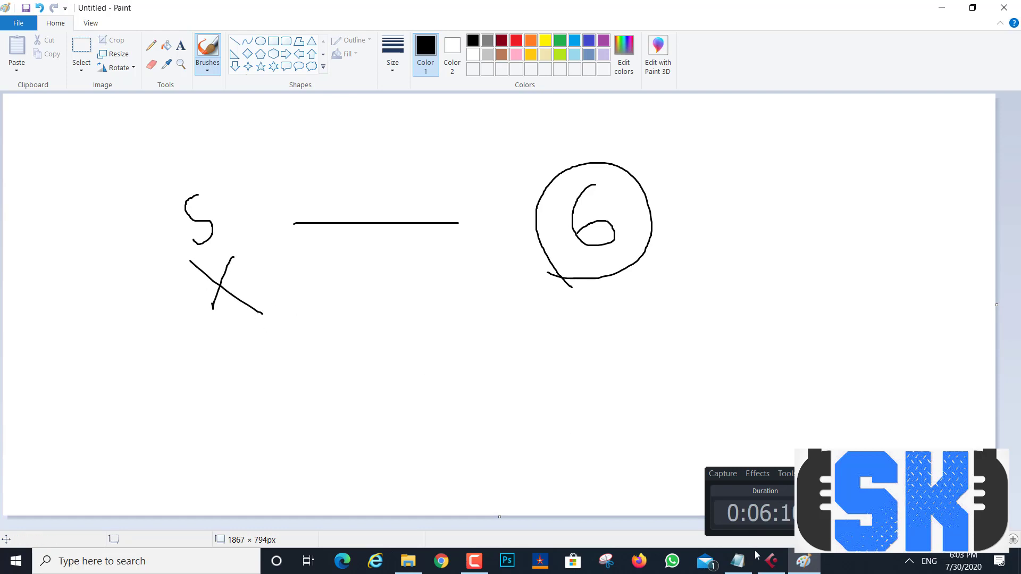
Switch to Cubase and close the VST 2.x Plug-in Paths and Plug-in Information windows.
left_click(771, 561)
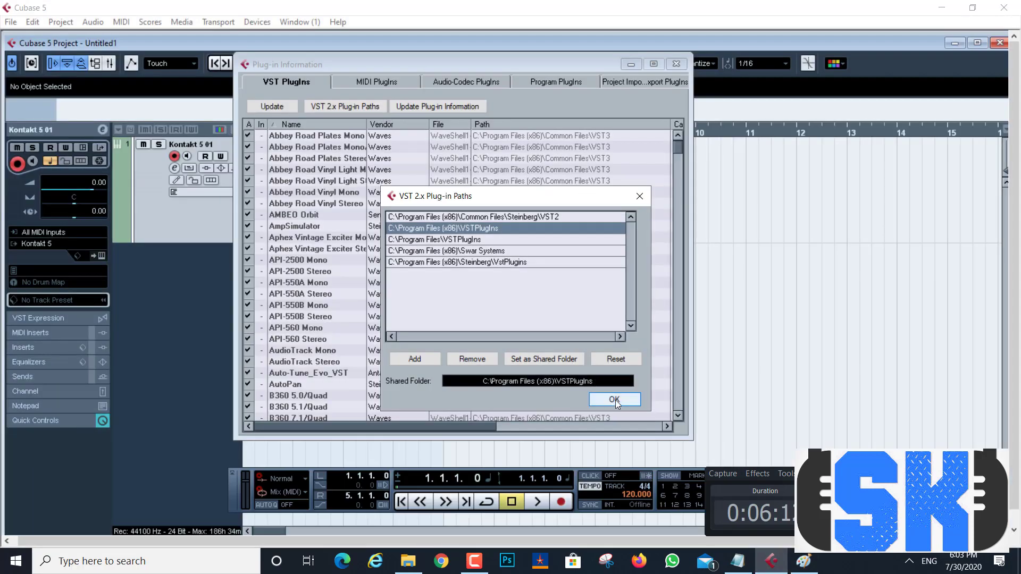
left_click(640, 196)
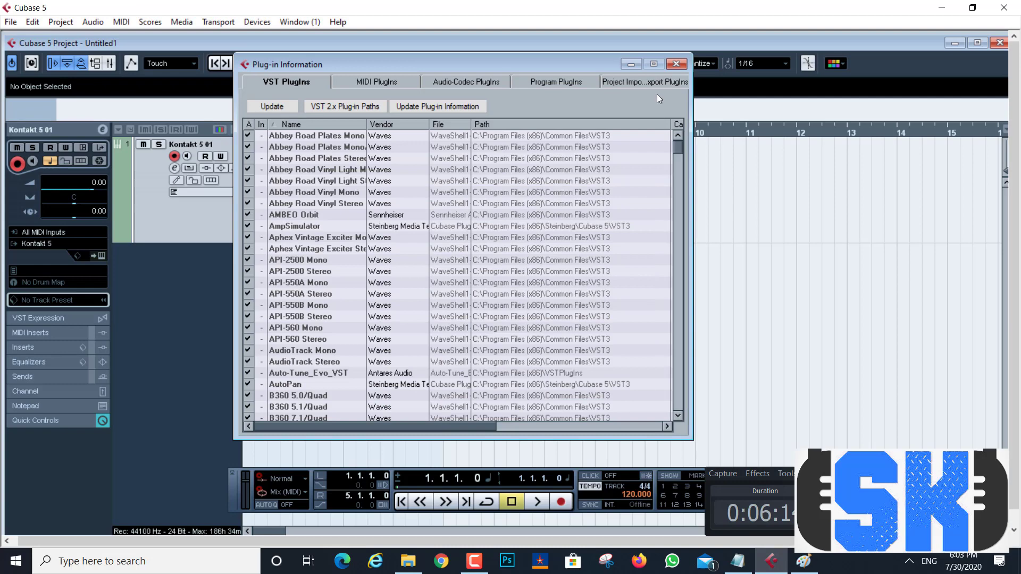
left_click(676, 64)
Open the Kontakt 5 instrument, browse the Kontakt Factory Library's instruments up to the Orchestral folder, and close the instrument window.
left_click(99, 257)
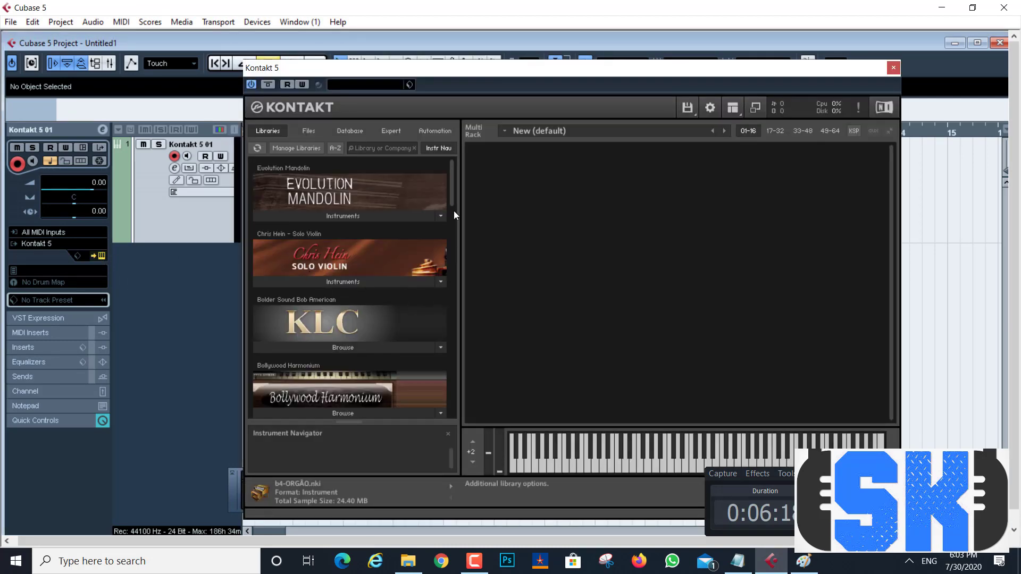
scroll(454, 211, "down", 5)
scroll(453, 260, "down", 1)
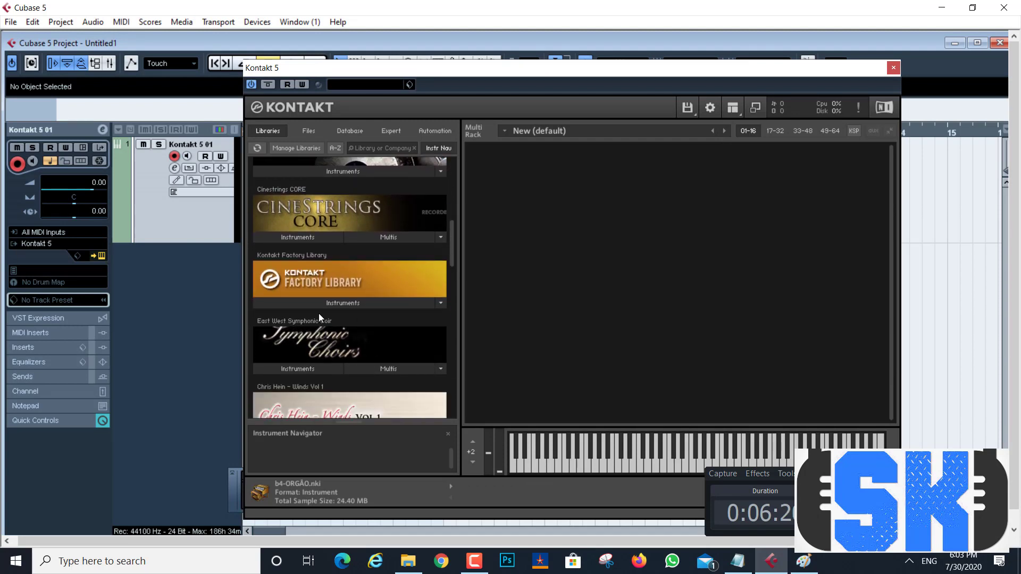
left_click(391, 304)
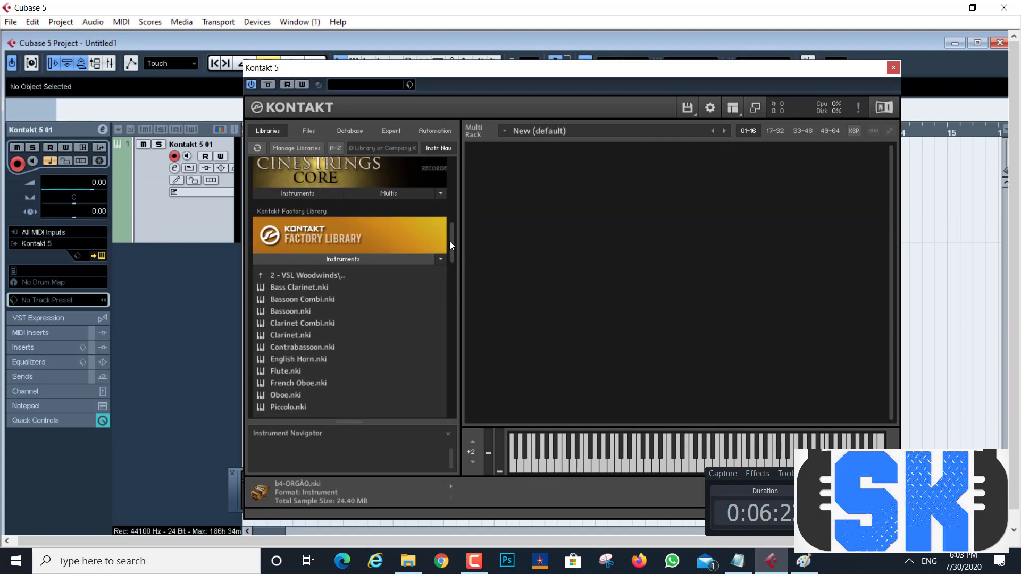
left_click_drag(451, 246, 453, 256)
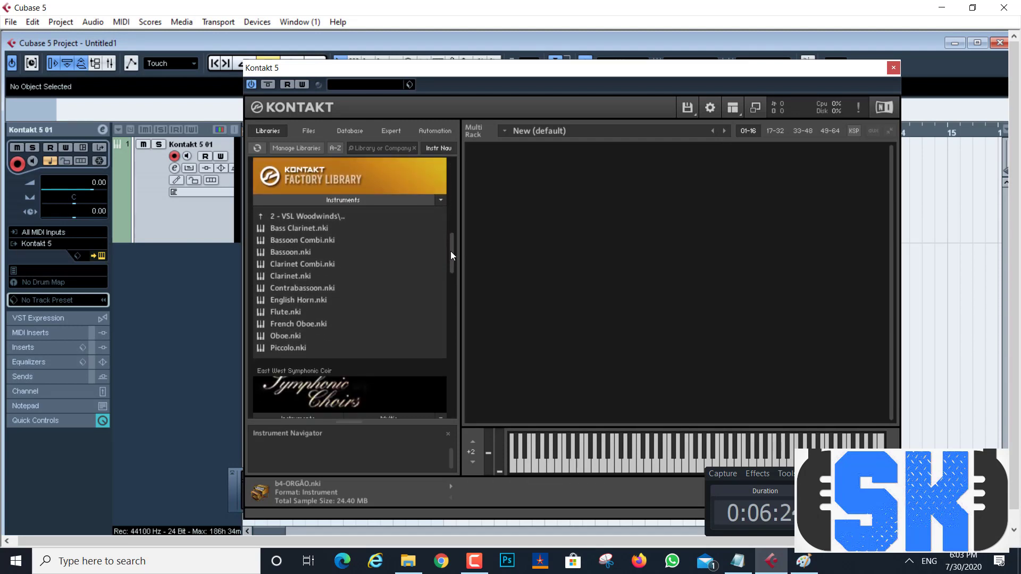
left_click(282, 216)
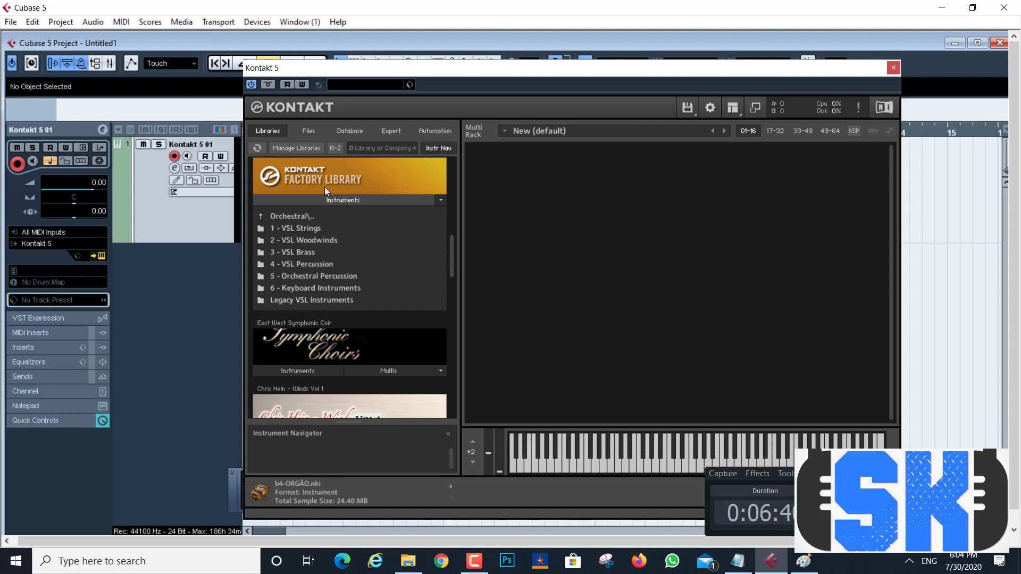
left_click(893, 68)
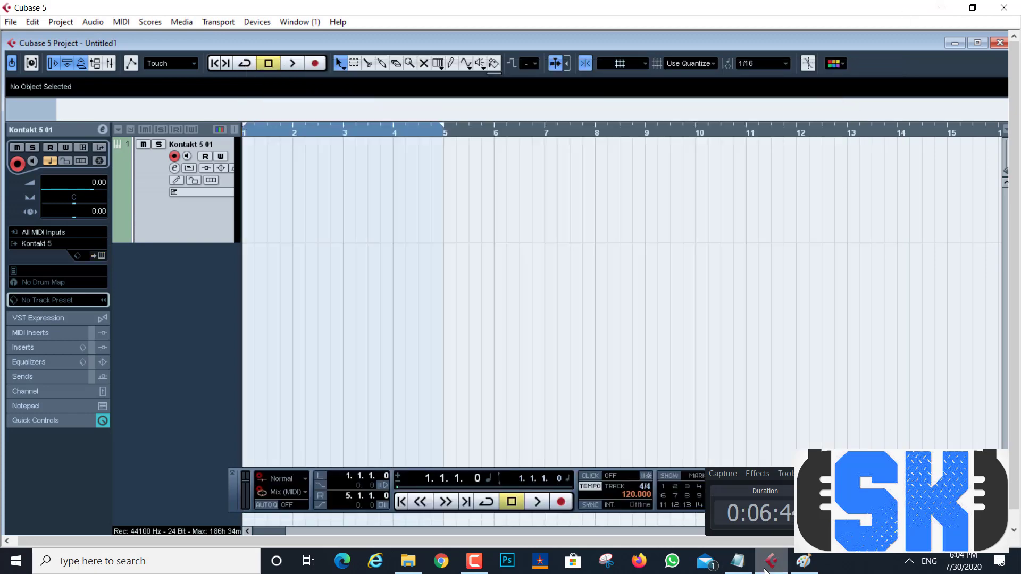
Return to Paint and add two check marks and a small X around the circled 6, then circle the 5 with an X beside it.
left_click(942, 9)
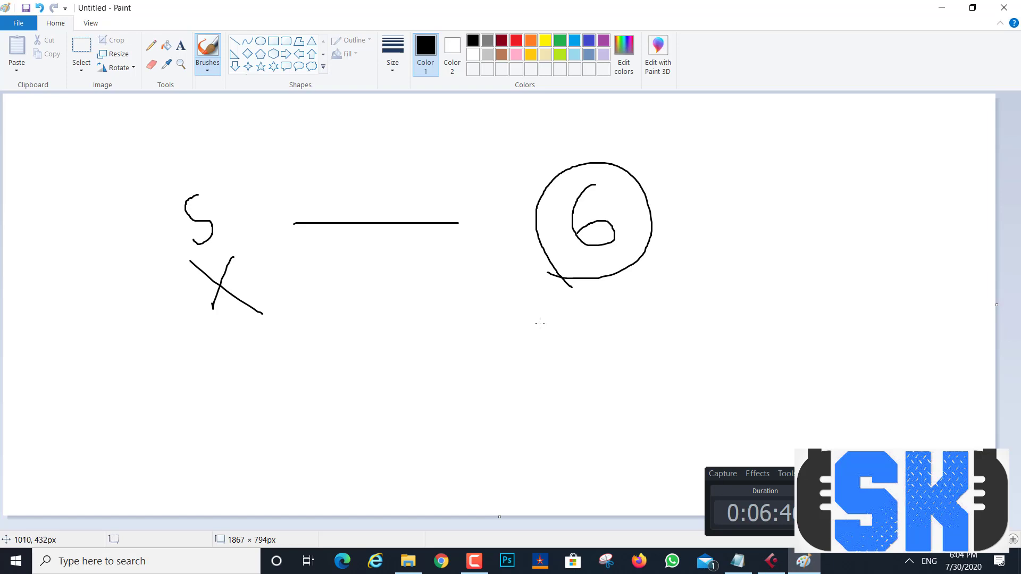
left_click_drag(659, 203, 708, 149)
mouse_move(673, 186)
left_mouse_down()
mouse_move(711, 180)
mouse_move(729, 155)
left_mouse_up()
left_click_drag(649, 188, 661, 209)
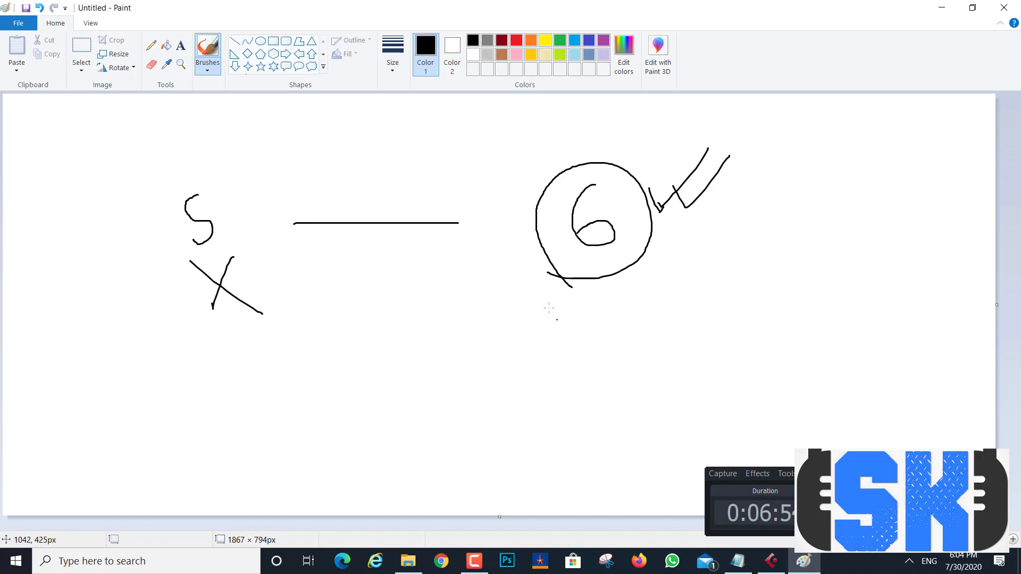
left_click_drag(564, 267, 550, 295)
mouse_move(196, 176)
left_mouse_down()
mouse_move(170, 221)
mouse_move(194, 276)
mouse_move(240, 209)
mouse_move(185, 187)
left_mouse_up()
mouse_move(263, 184)
left_mouse_down()
mouse_move(252, 222)
mouse_move(281, 222)
left_mouse_up()
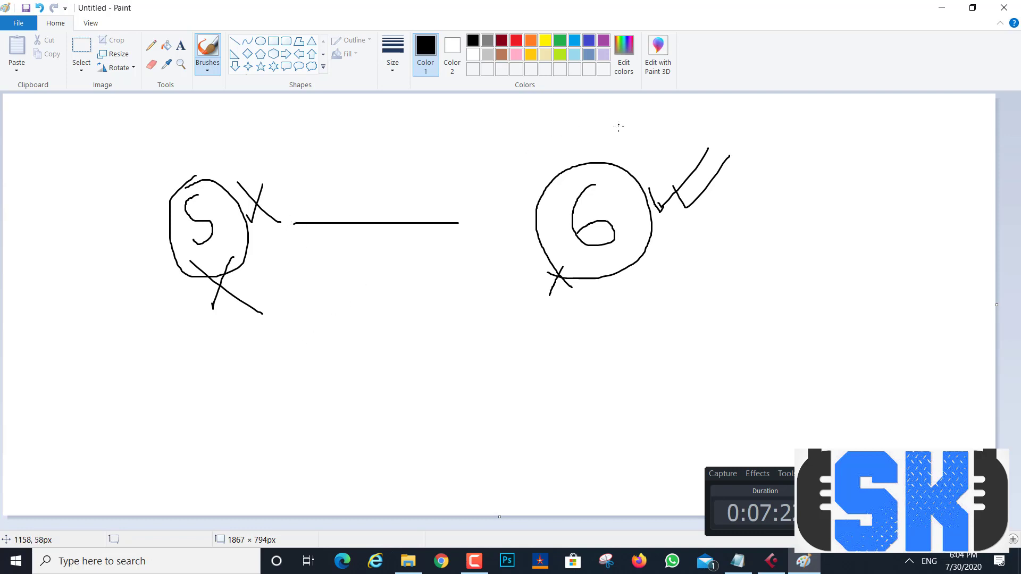
left_click(771, 561)
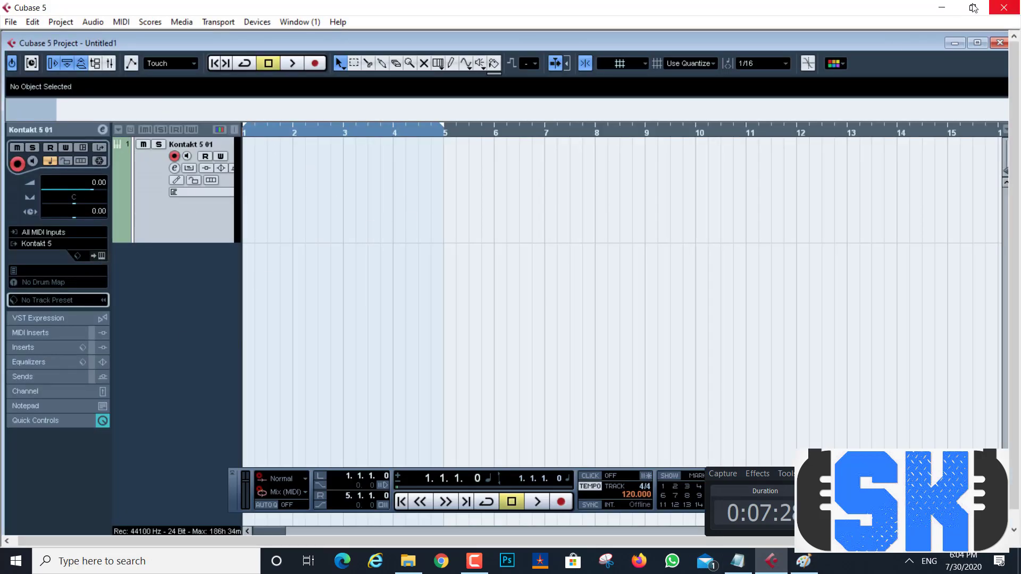
left_click(942, 8)
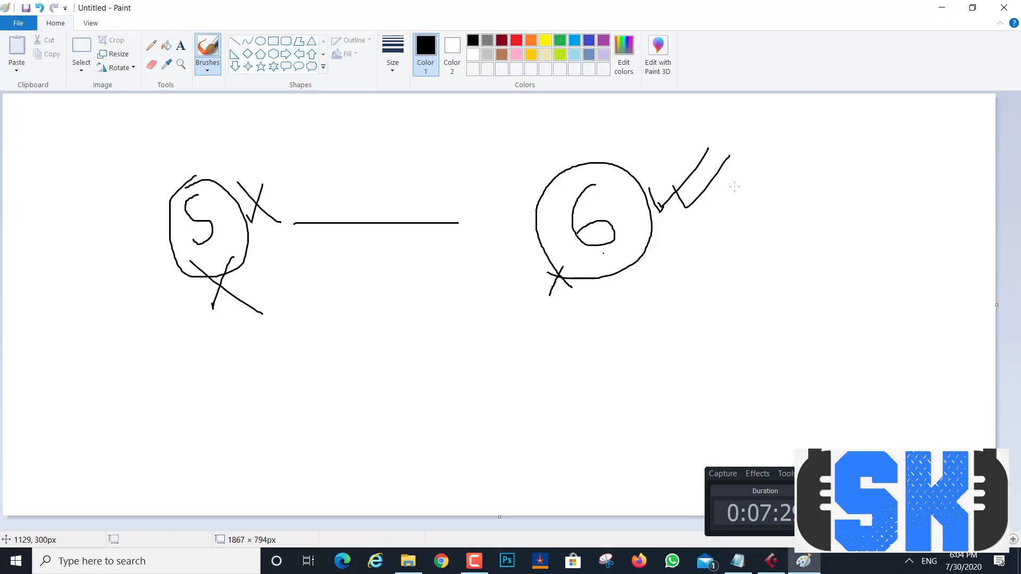
left_click(942, 7)
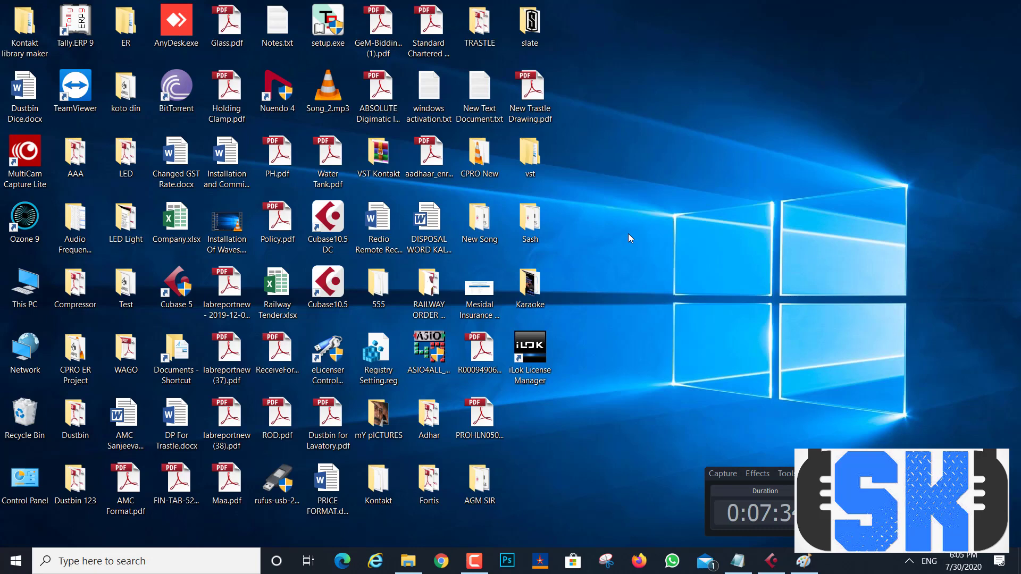
left_click(772, 569)
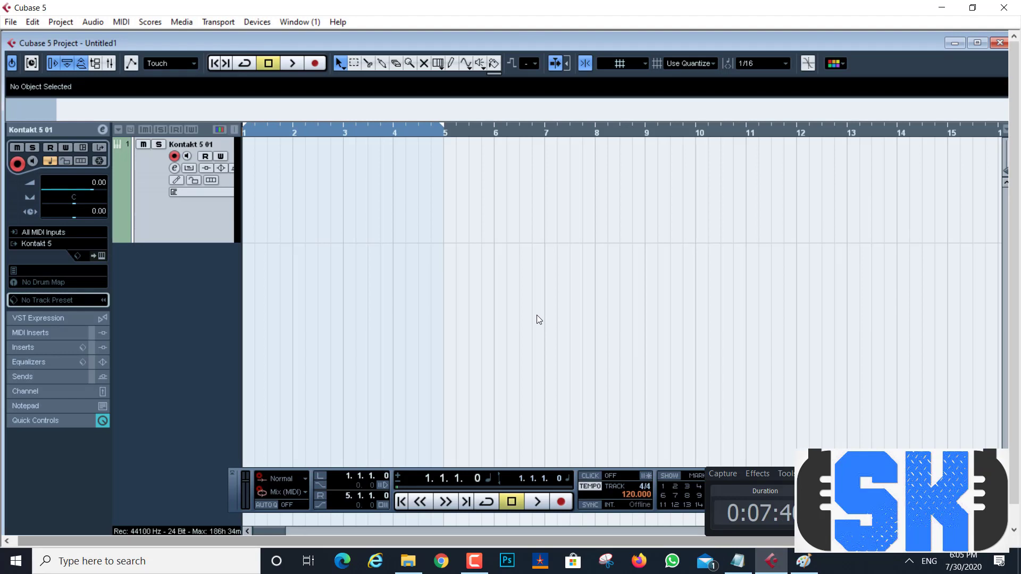
Return to Paint and draw a circled KL below the two numbers, with two arrows pointing to it.
left_click(804, 561)
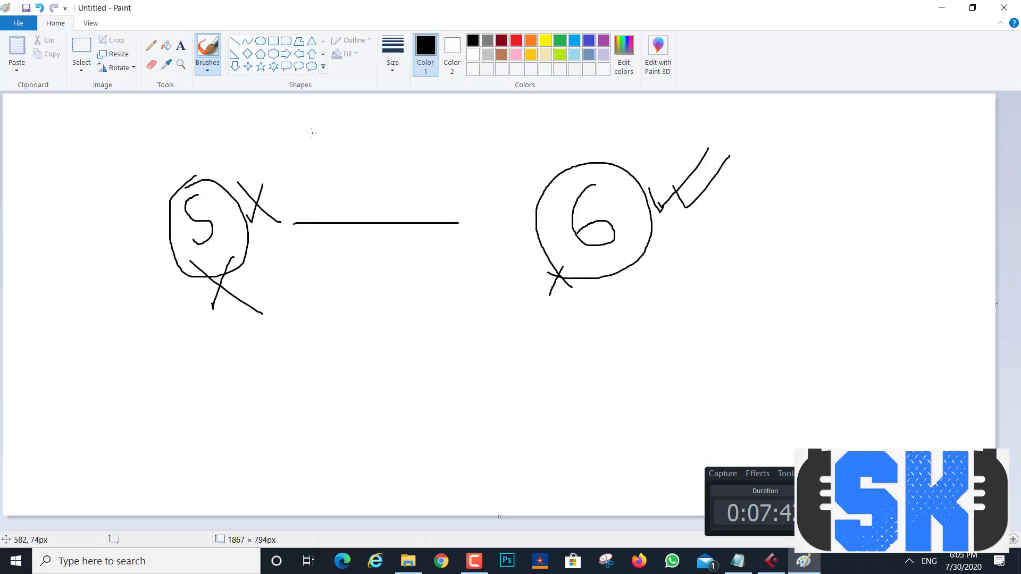
mouse_move(462, 319)
left_mouse_down()
mouse_move(430, 353)
mouse_move(442, 402)
mouse_move(492, 422)
mouse_move(533, 397)
mouse_move(527, 341)
mouse_move(480, 311)
mouse_move(447, 325)
left_mouse_up()
mouse_move(442, 360)
left_mouse_down()
mouse_move(454, 391)
mouse_move(451, 380)
mouse_move(476, 388)
left_mouse_up()
mouse_move(483, 346)
left_mouse_down()
mouse_move(489, 378)
mouse_move(514, 368)
left_mouse_up()
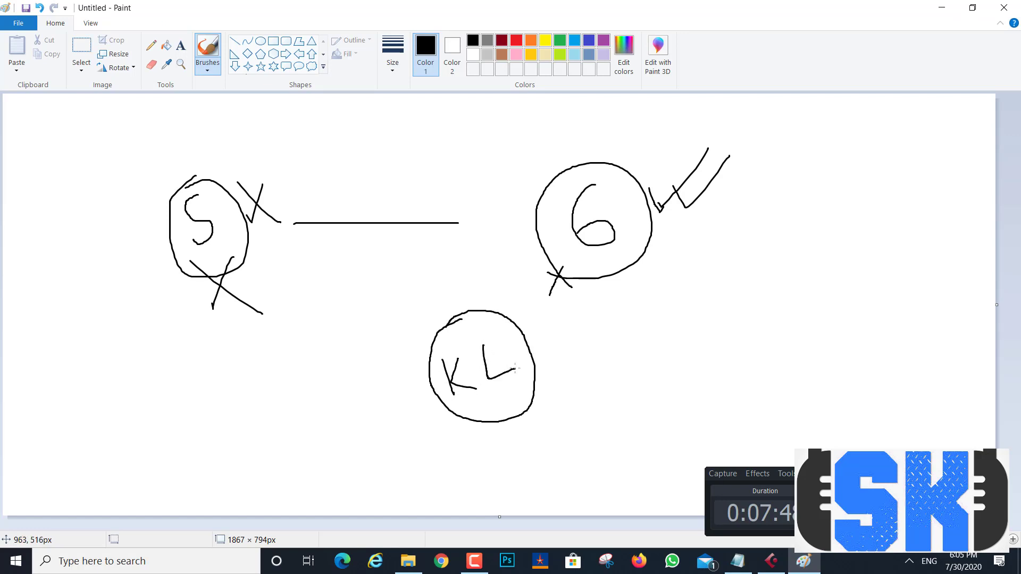
mouse_move(647, 288)
left_mouse_down()
mouse_move(576, 316)
mouse_move(538, 349)
left_mouse_up()
mouse_move(556, 306)
left_mouse_down()
mouse_move(537, 349)
mouse_move(580, 356)
left_mouse_up()
left_click(584, 368)
left_click_drag(635, 413, 544, 385)
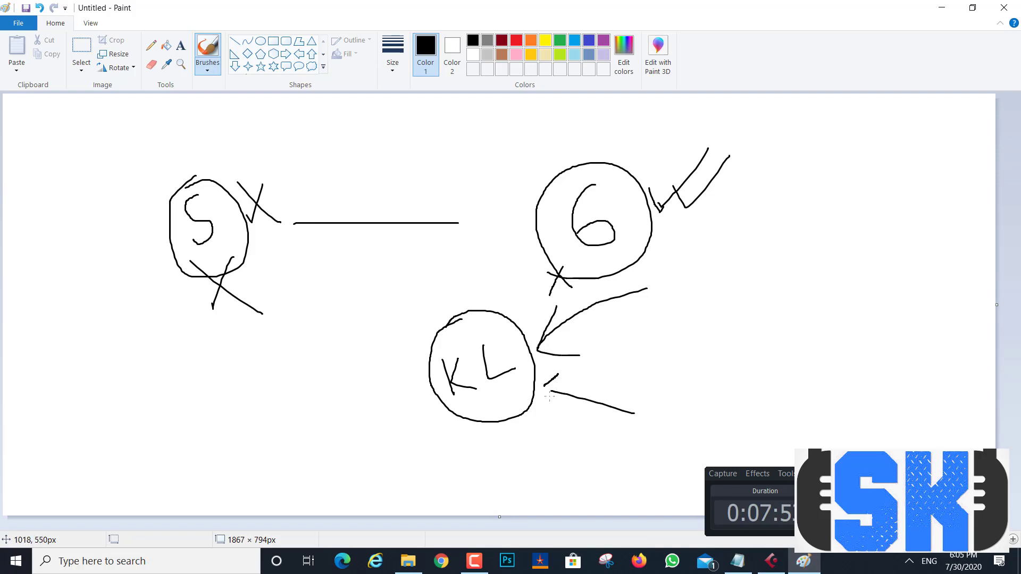
Minimize the open windows, review the Kontack Library 3E folder inside VST From Other Sources on drive D, and close File Explorer.
left_click(942, 7)
left_click(942, 7)
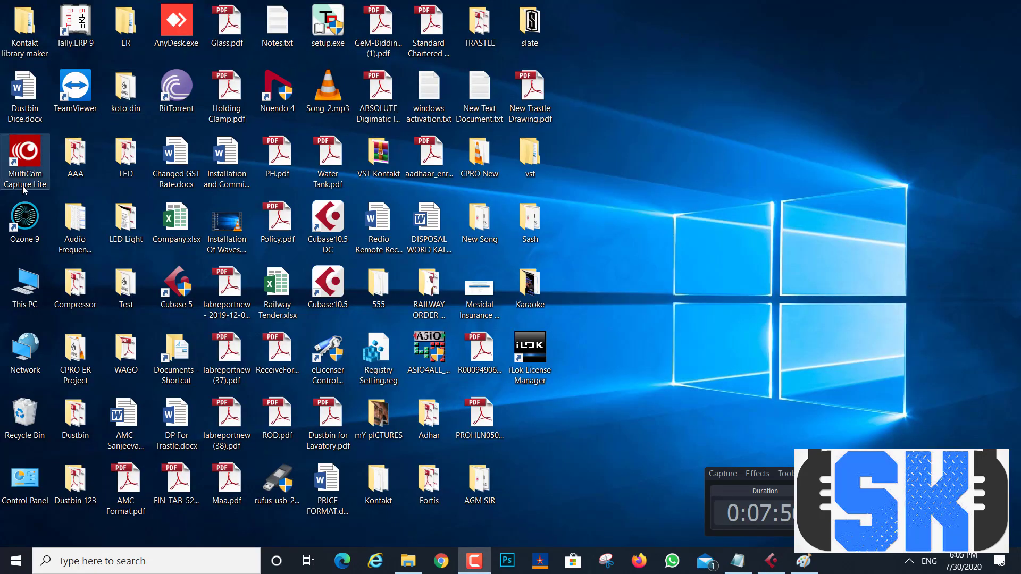
double_click(25, 292)
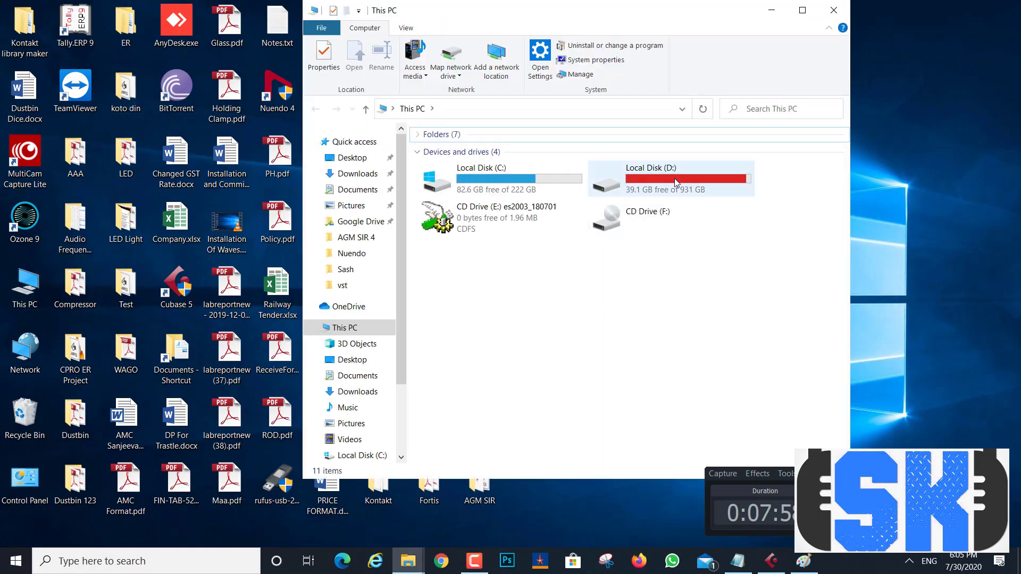
double_click(478, 425)
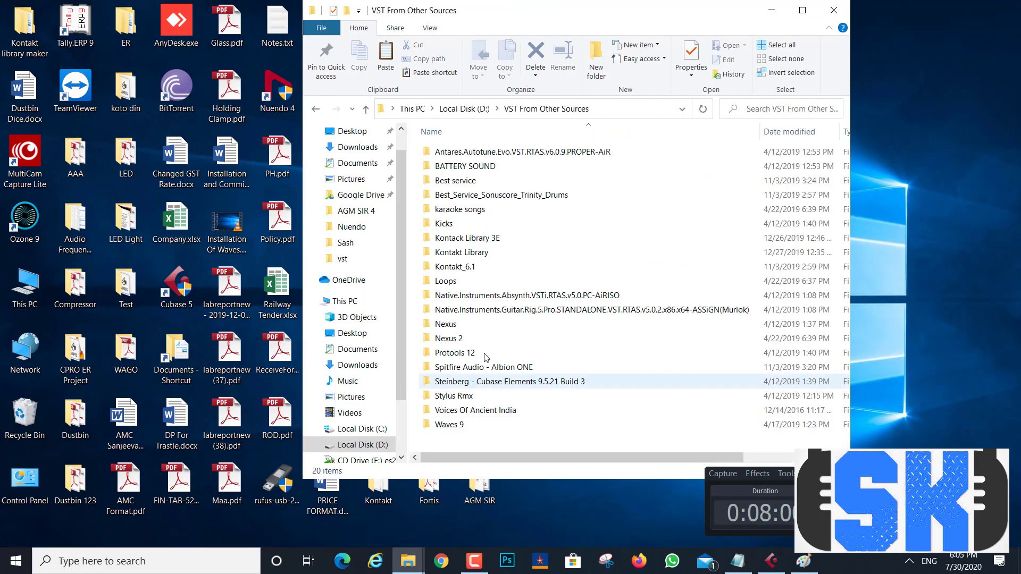
double_click(467, 237)
scroll(502, 298, "down", 1)
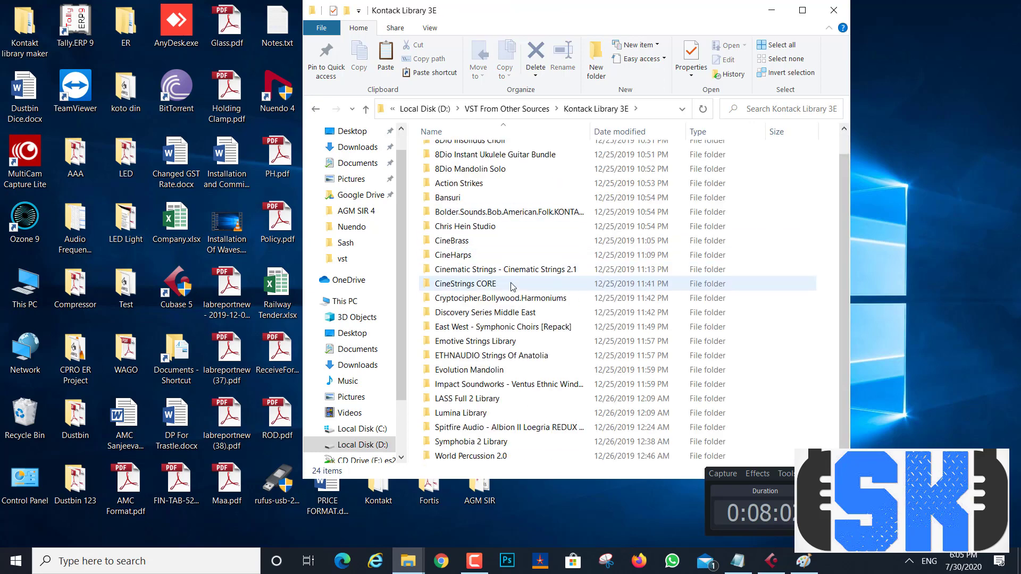
scroll(500, 332, "up", 1)
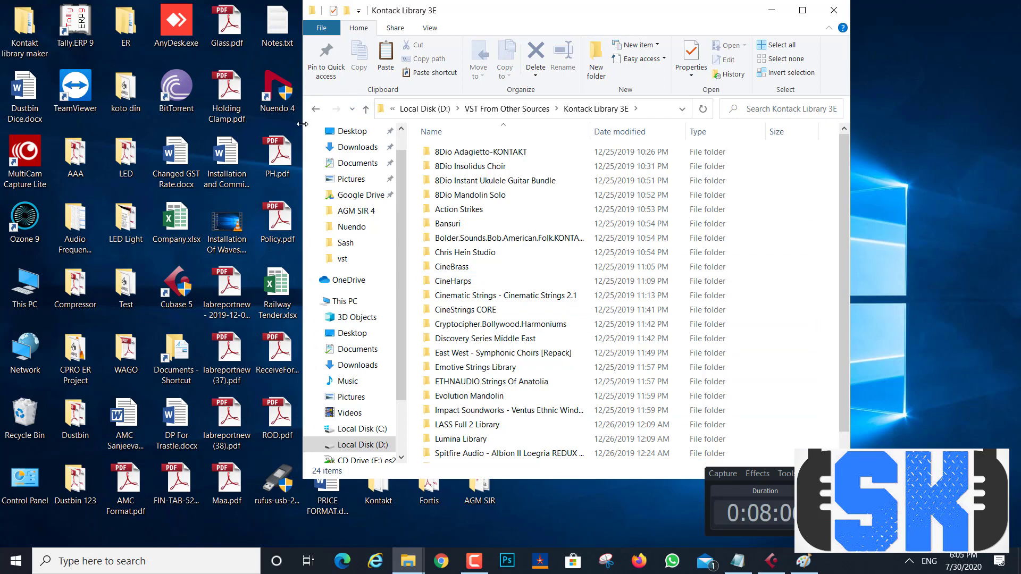
left_click(317, 109)
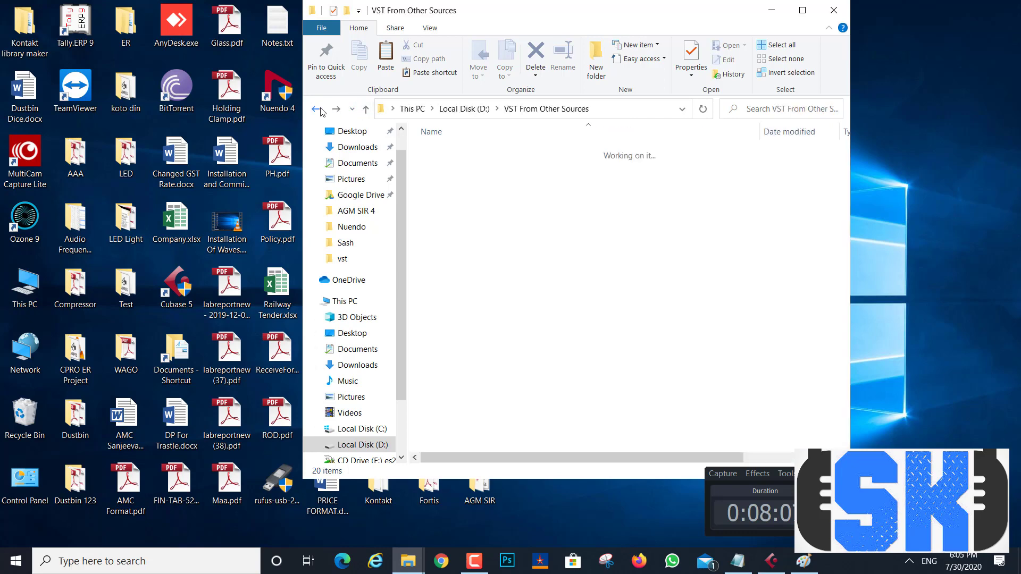
left_click(834, 10)
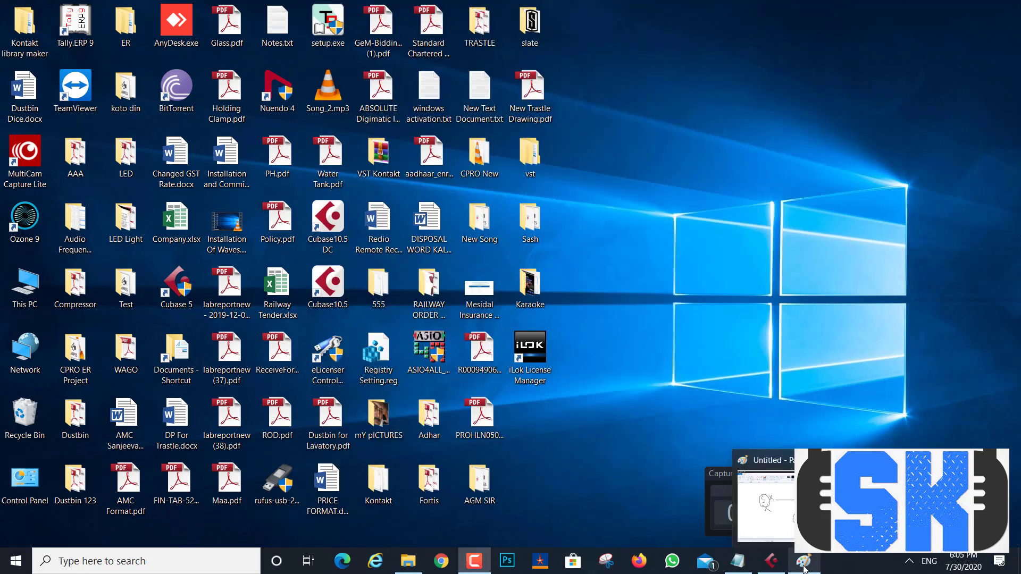
left_click(805, 569)
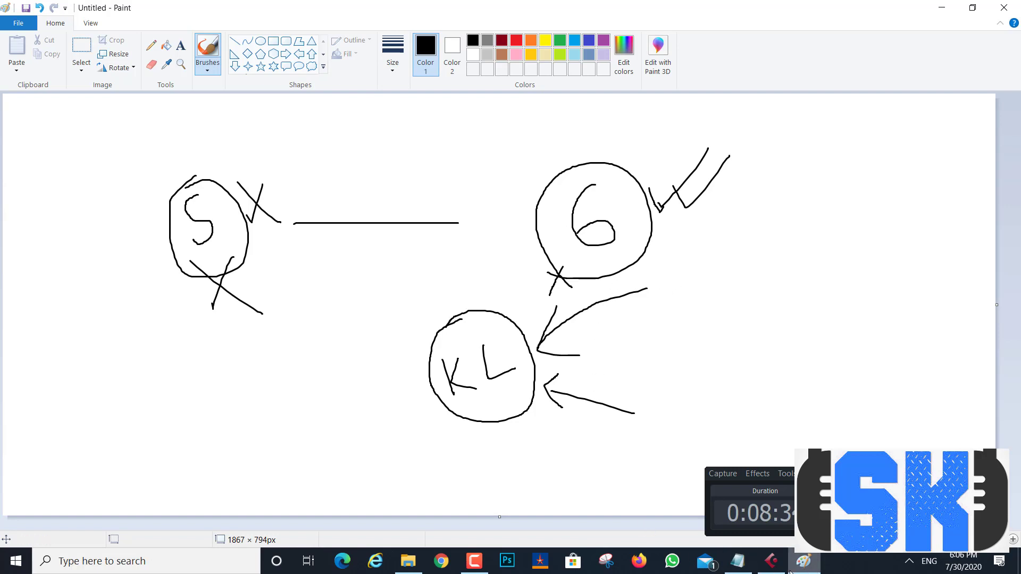
left_click(810, 571)
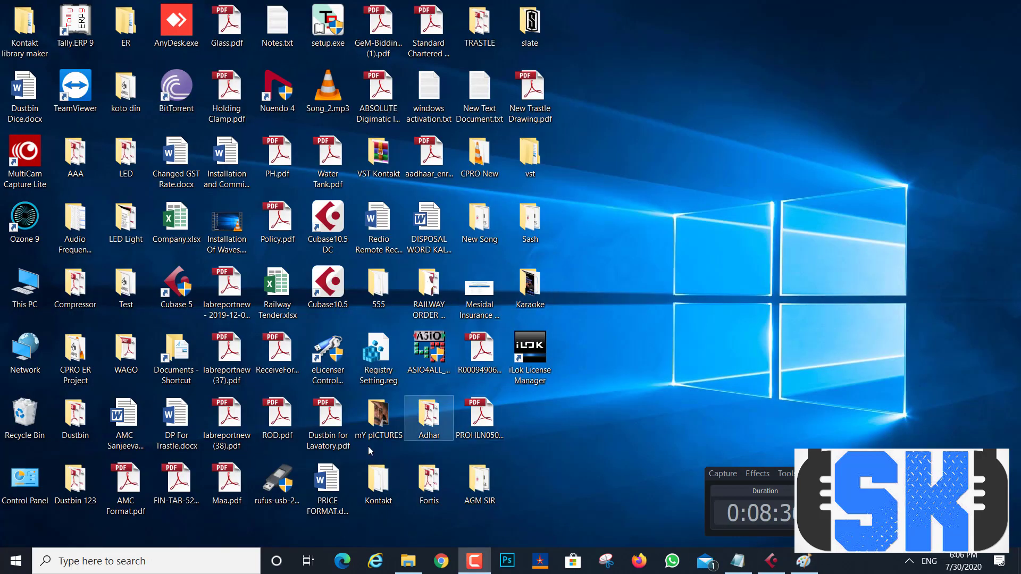
left_click(96, 566)
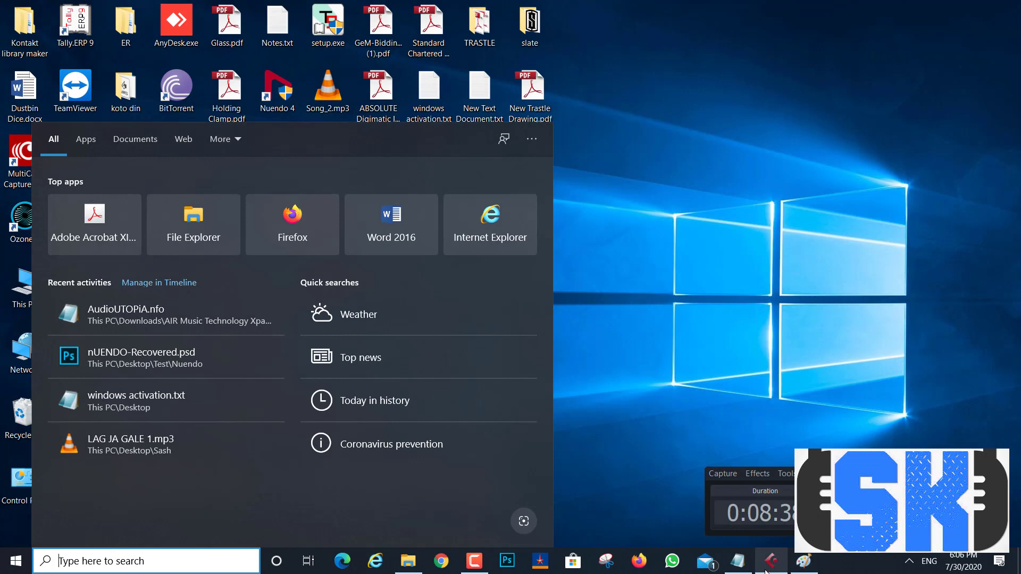
Switch to Cubase, reopen the Kontakt 5 instrument, and open its database options listing the library folders.
left_click(770, 564)
left_click(101, 256)
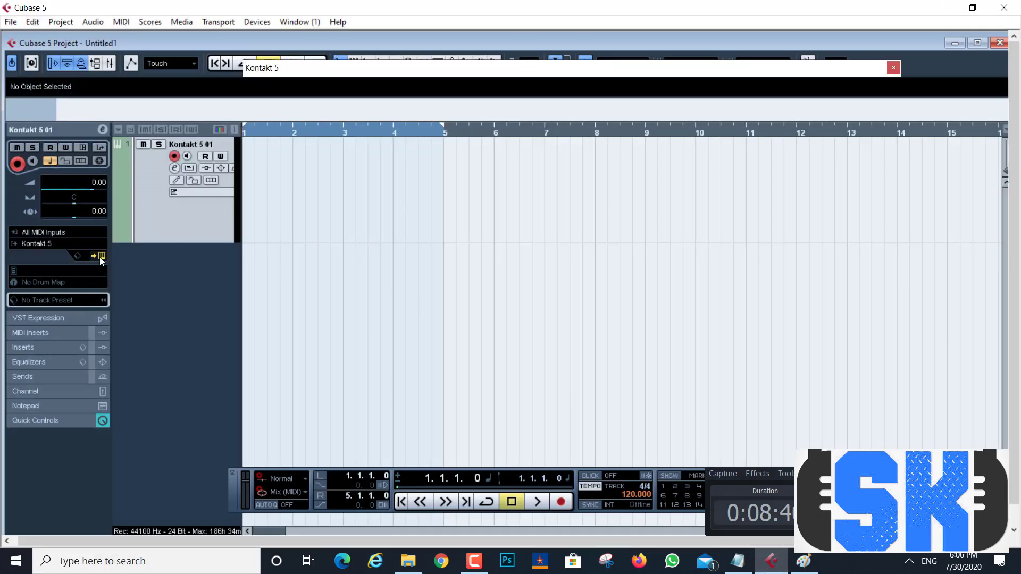
left_click(351, 132)
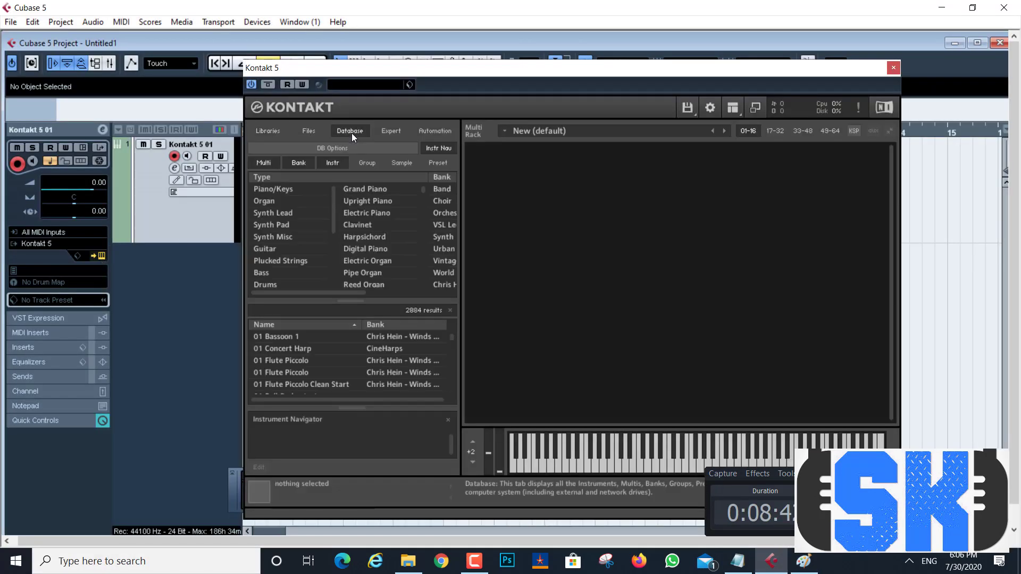
left_click(328, 150)
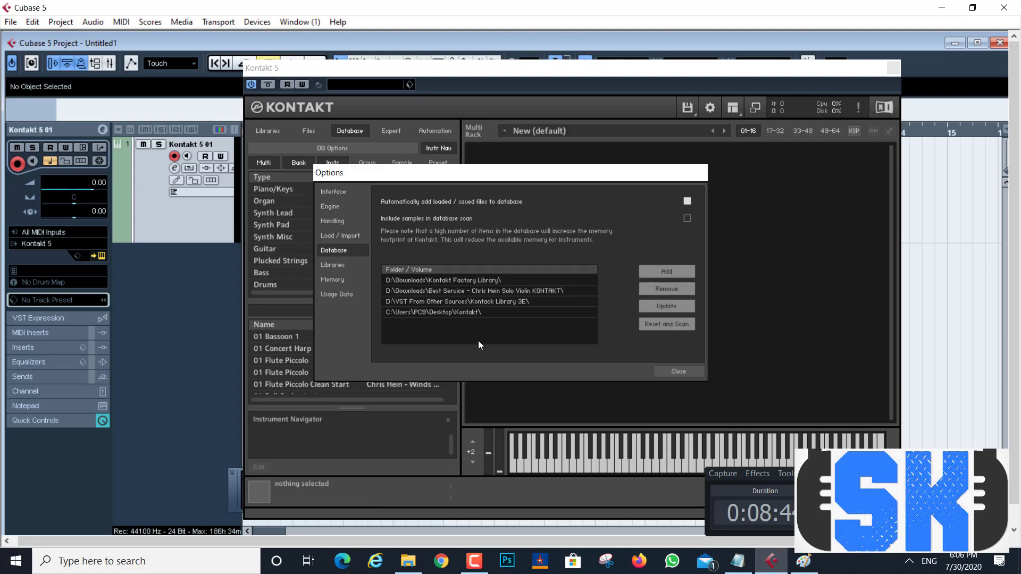
View the folder picker for adding a location to the Kontakt database, cancel it without choosing a folder, and close the options.
left_click(669, 271)
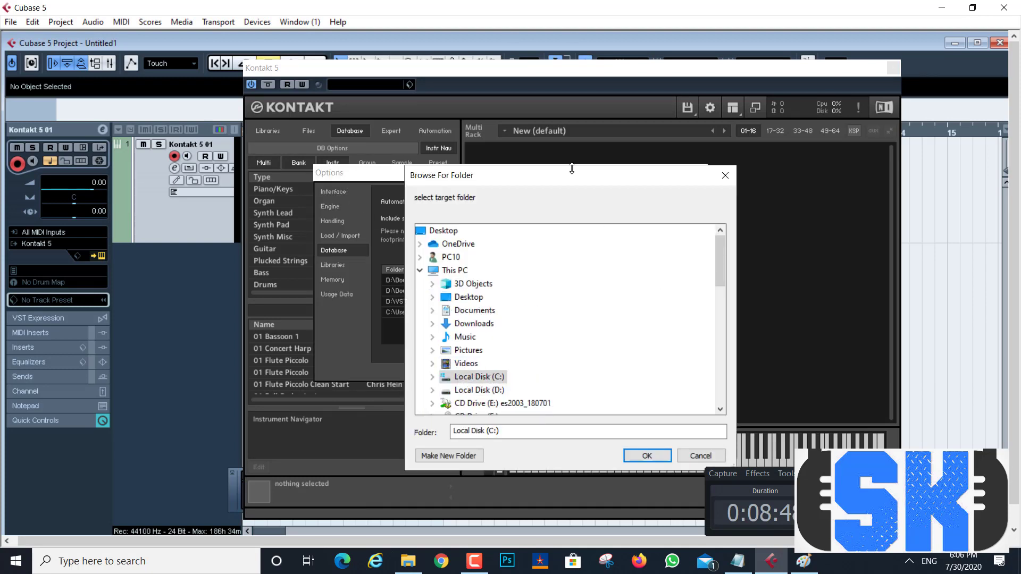
left_click_drag(561, 174, 519, 154)
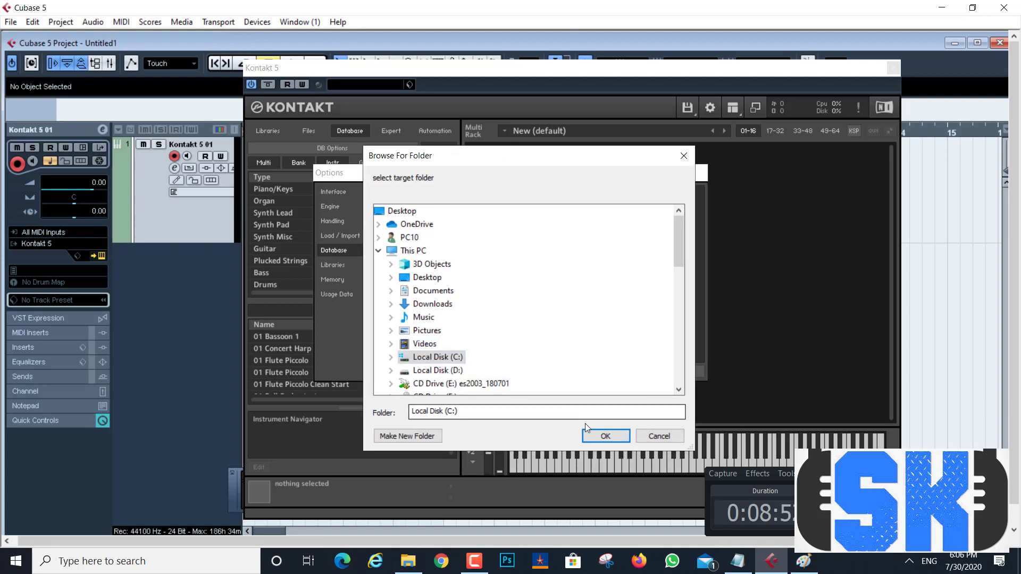
left_click(666, 436)
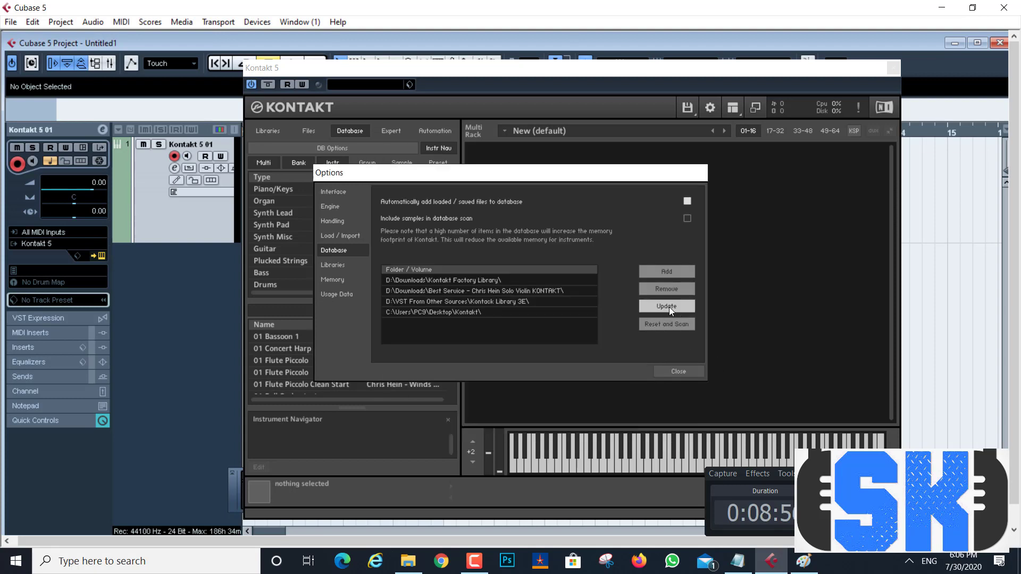
left_click(678, 372)
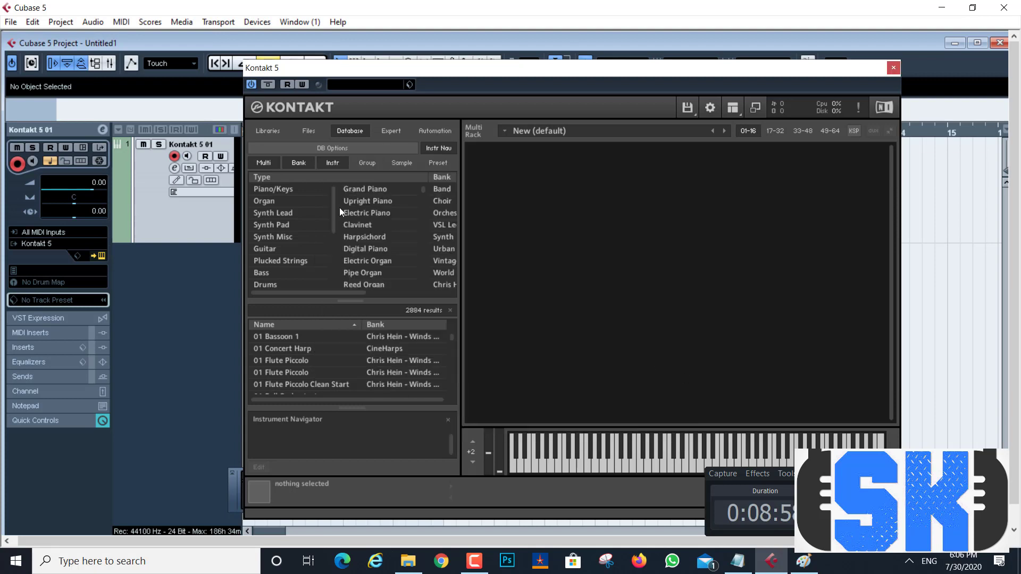
View the folder picker for adding libraries from Kontakt's library management, cancel it, and close the options and the Kontakt 5 window.
left_click(266, 130)
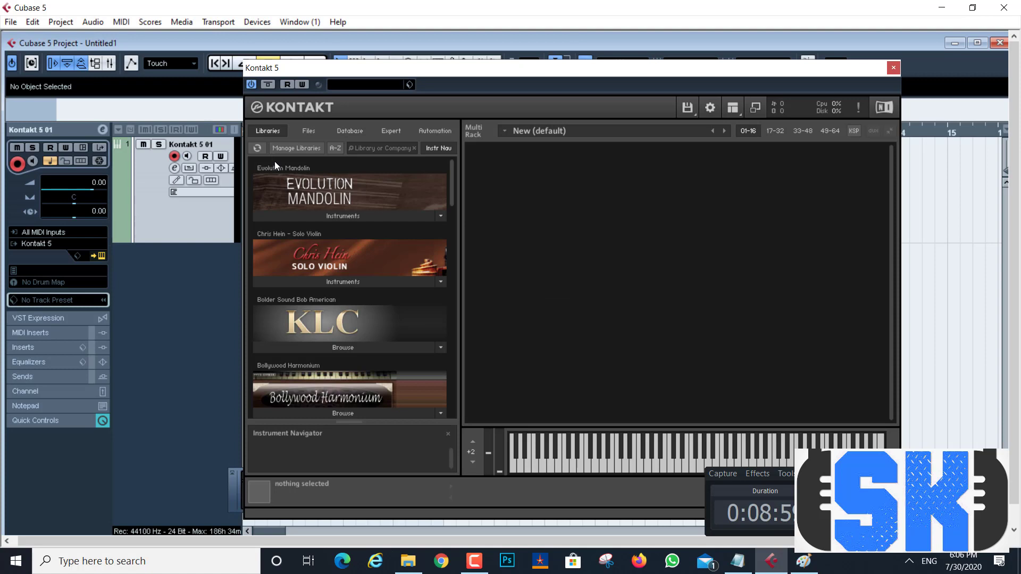
left_click(299, 149)
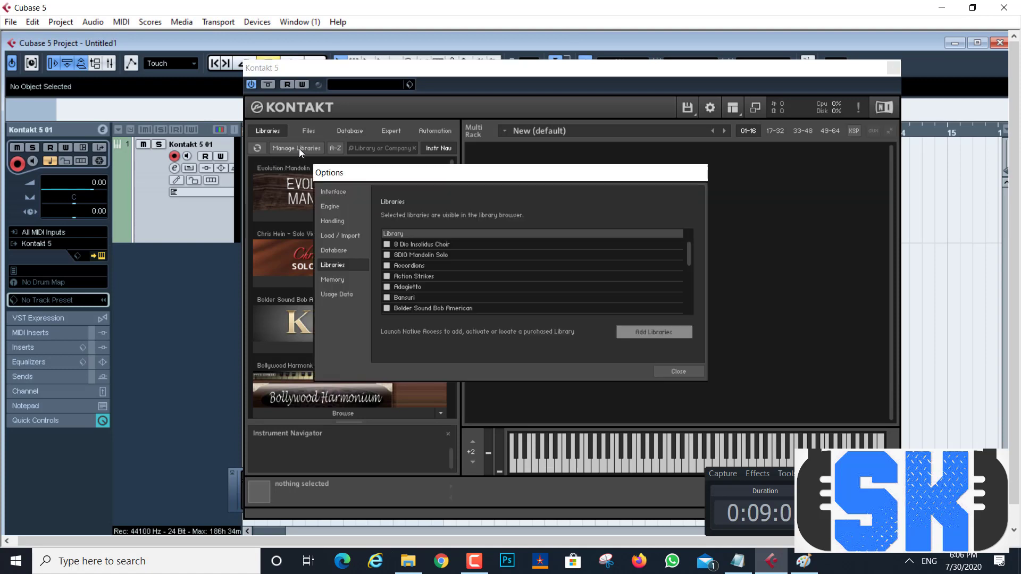
left_click(659, 332)
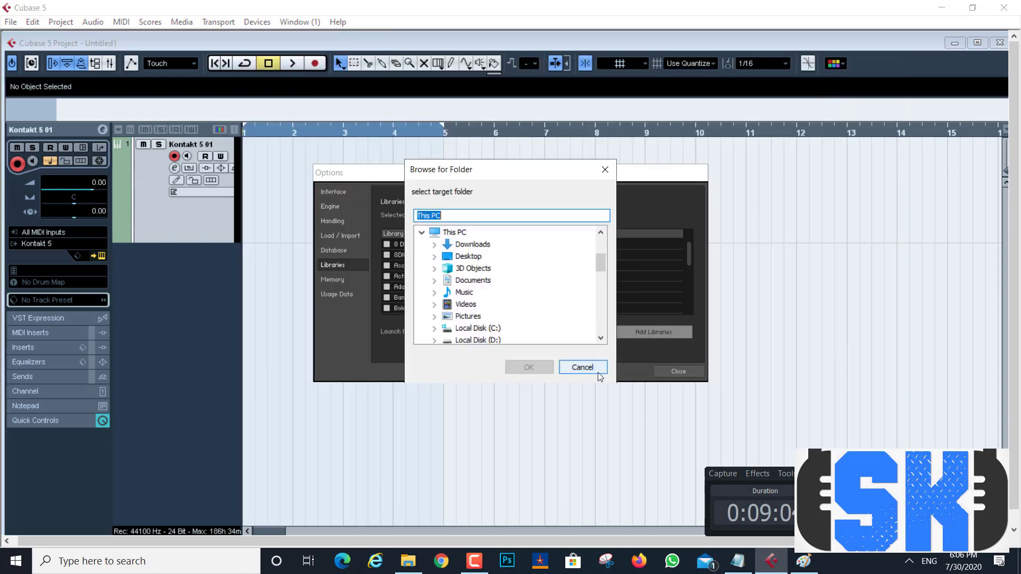
left_click(580, 365)
left_click(678, 372)
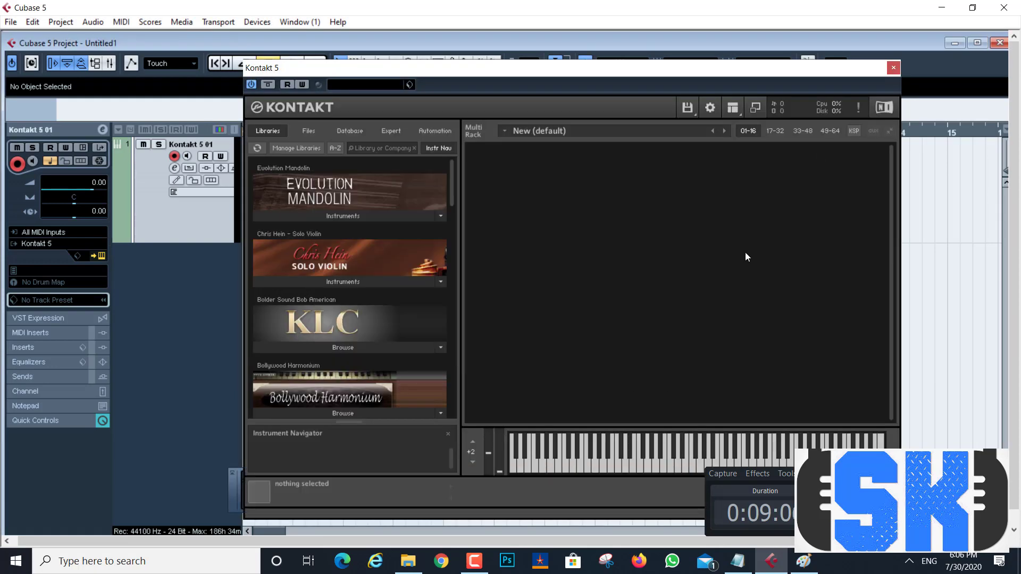
left_click(893, 68)
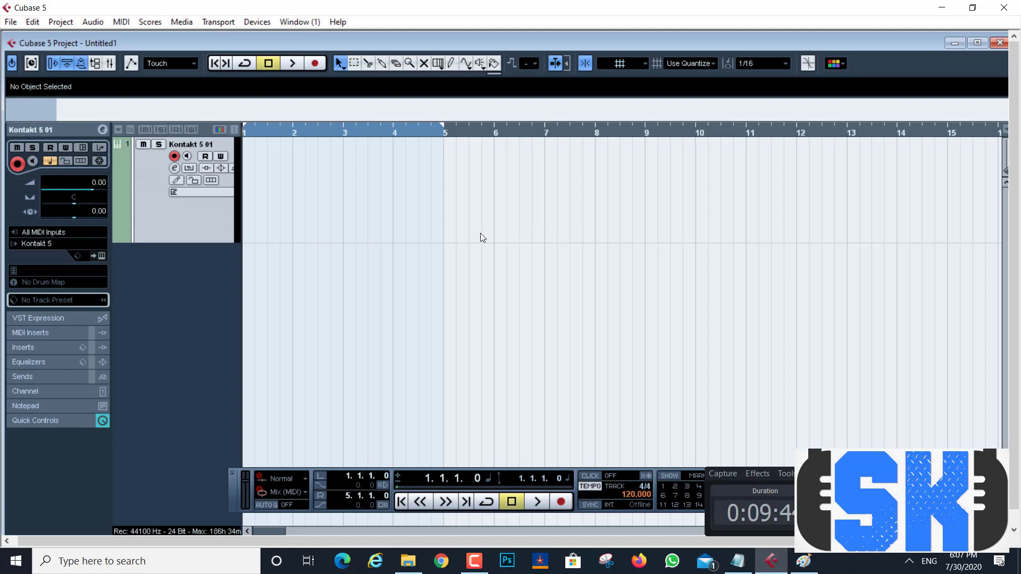
Minimize Cubase and open the VSTPlugIns folder inside Program Files (x86) on drive C in File Explorer.
left_click(942, 8)
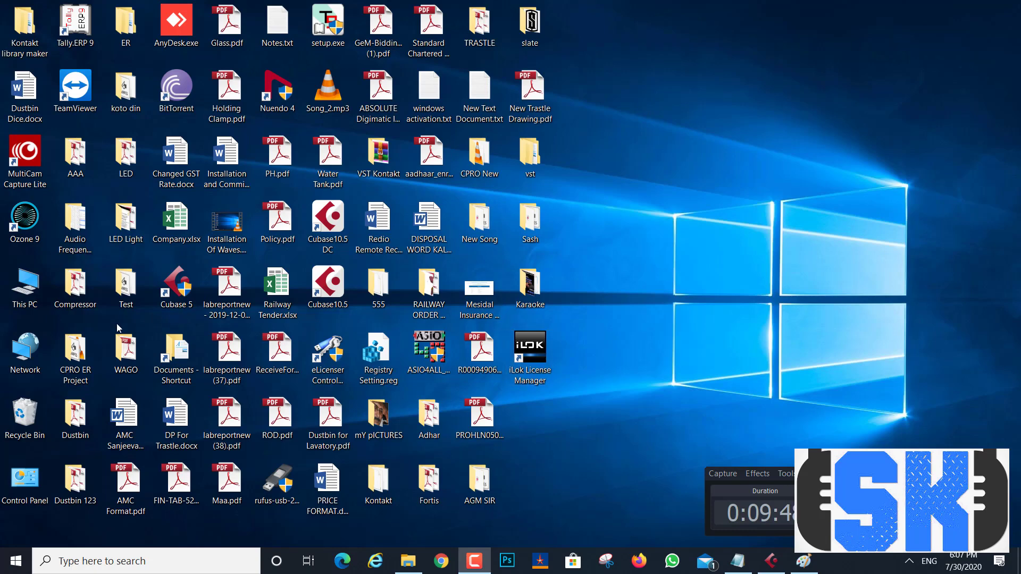
double_click(43, 281)
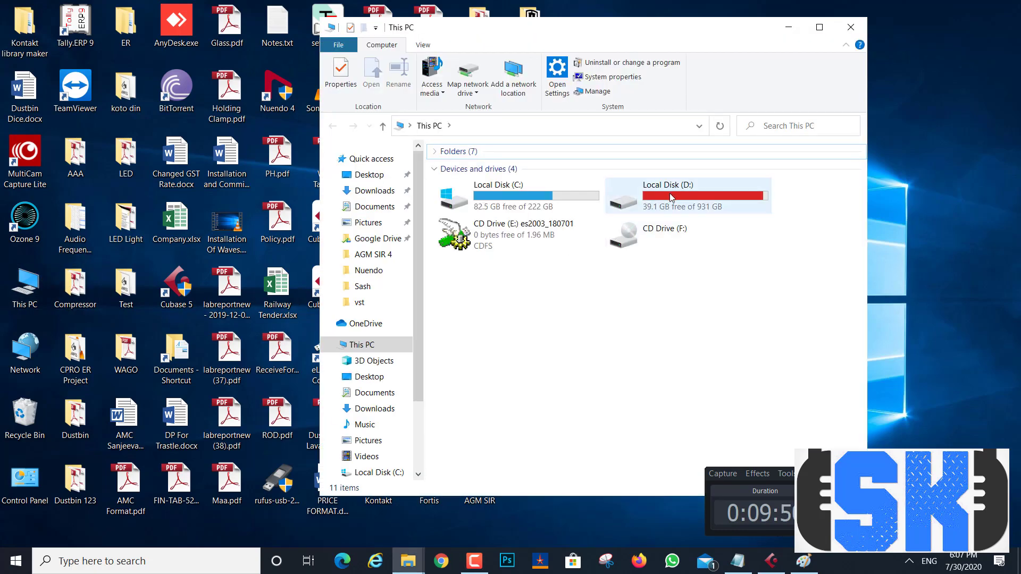
double_click(537, 202)
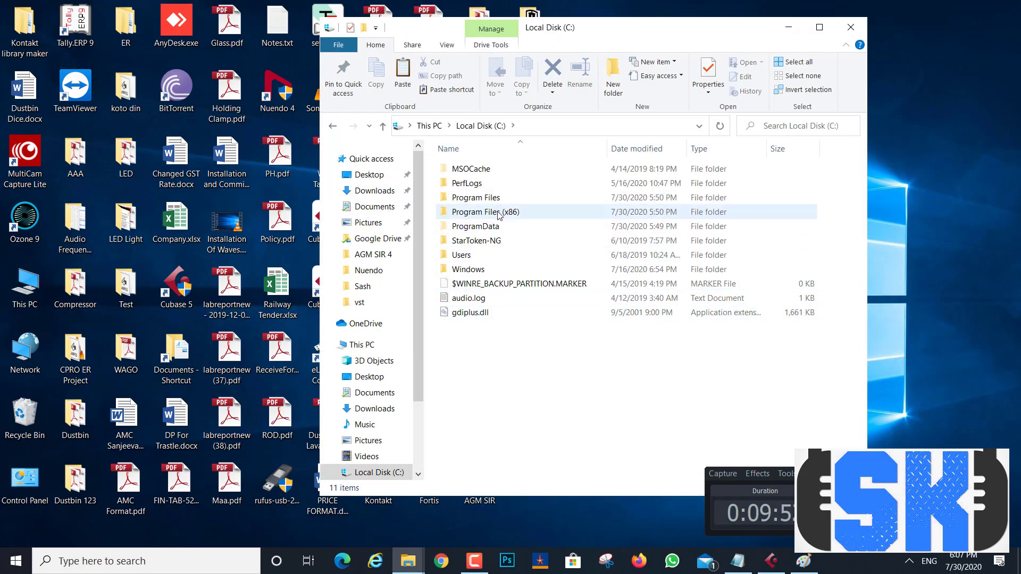
double_click(500, 212)
scroll(500, 353, "down", 8)
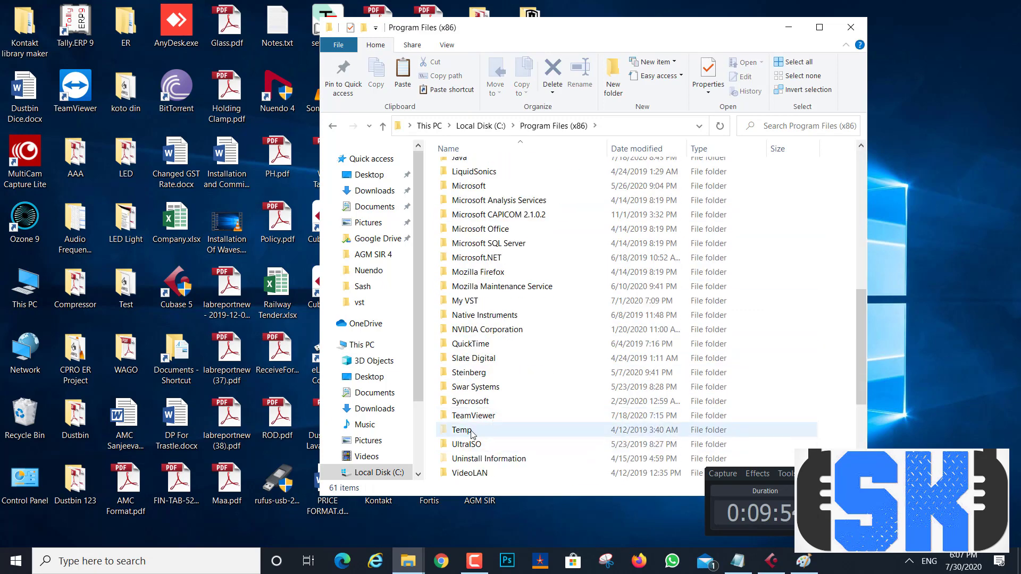
scroll(466, 445, "down", 1)
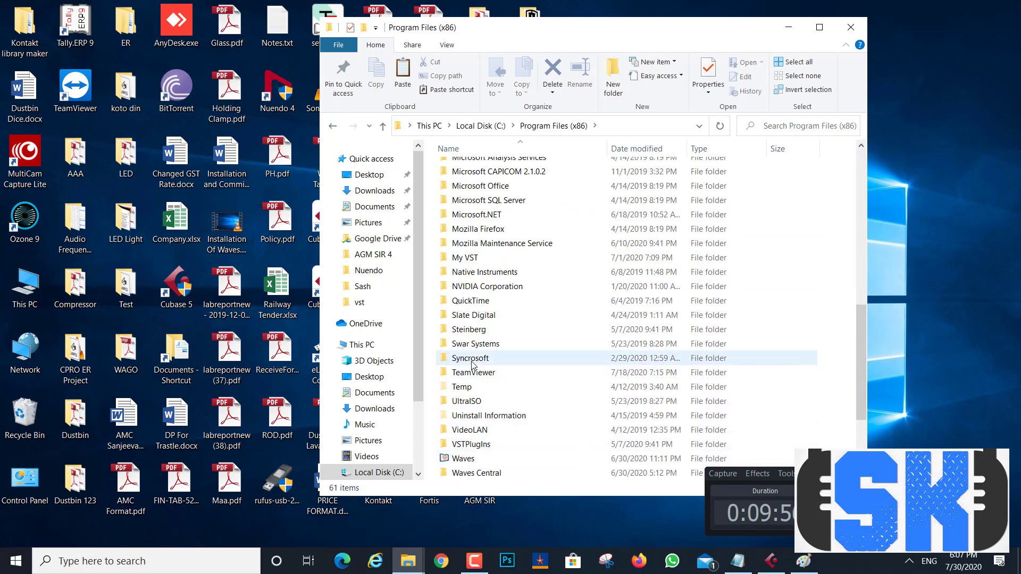
scroll(475, 386, "down", 1)
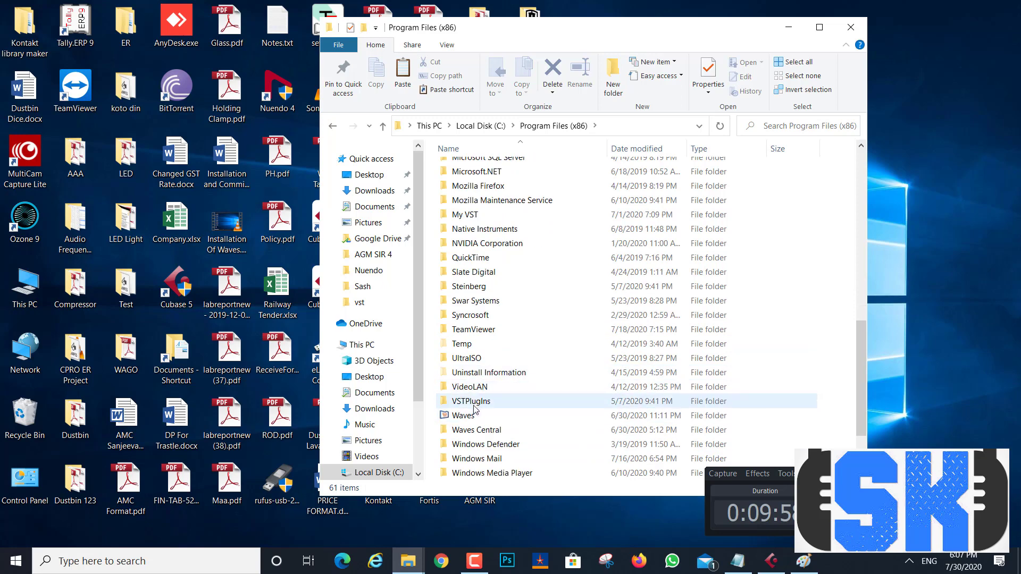
double_click(474, 393)
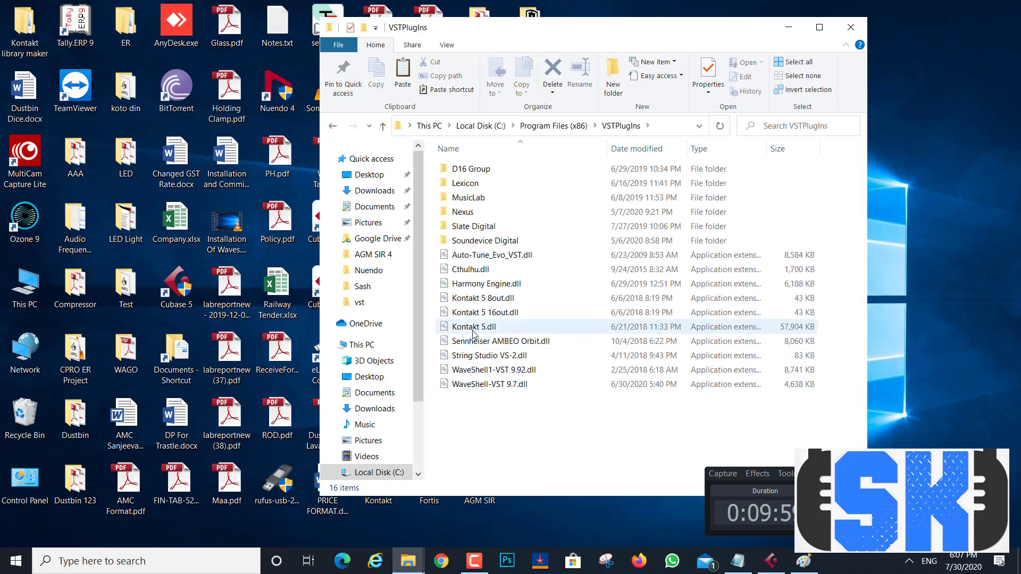
Examine the Kontakt 5 DLL files in the VSTPlugIns folder, then close File Explorer.
left_click(483, 299)
left_click(509, 417)
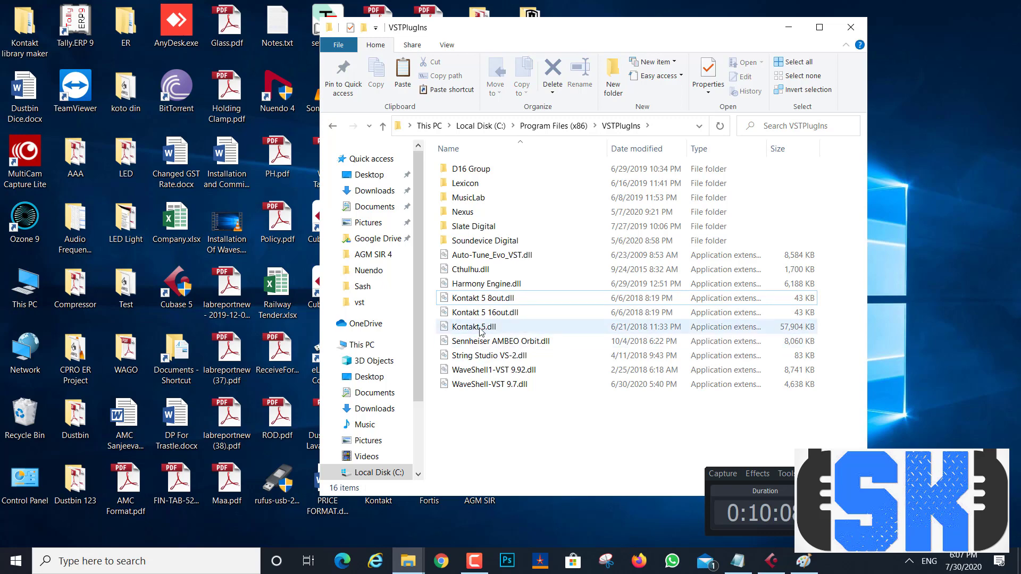
left_click(851, 27)
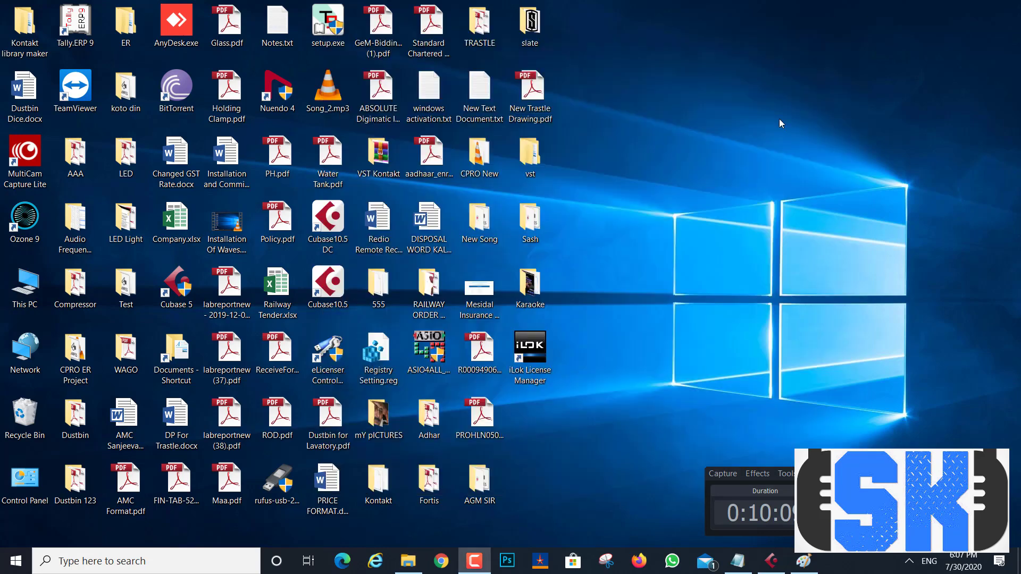
Switch back to Cubase and reduce the height of the Kontakt 5 01 track.
left_click(771, 563)
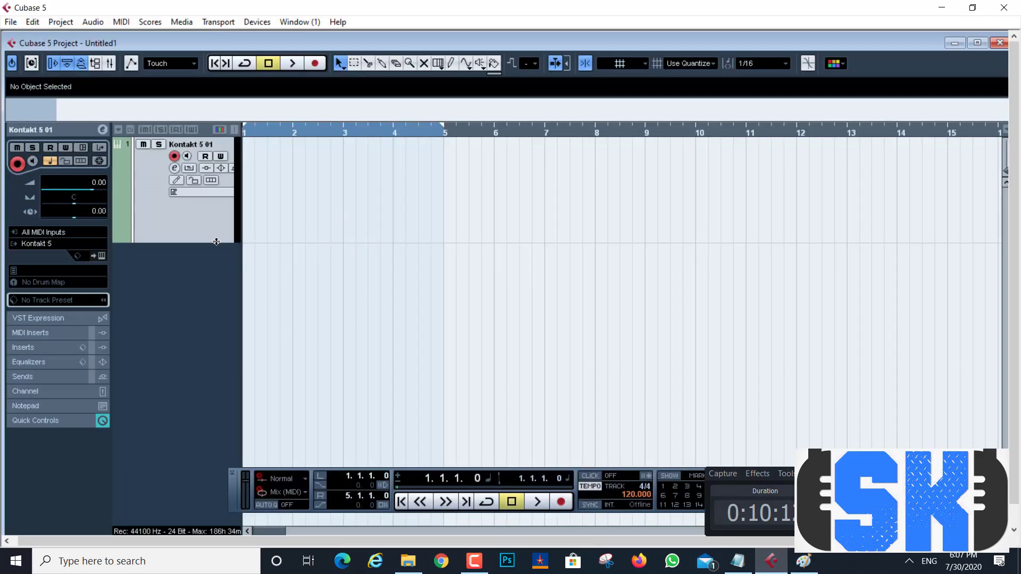
left_click_drag(217, 242, 216, 212)
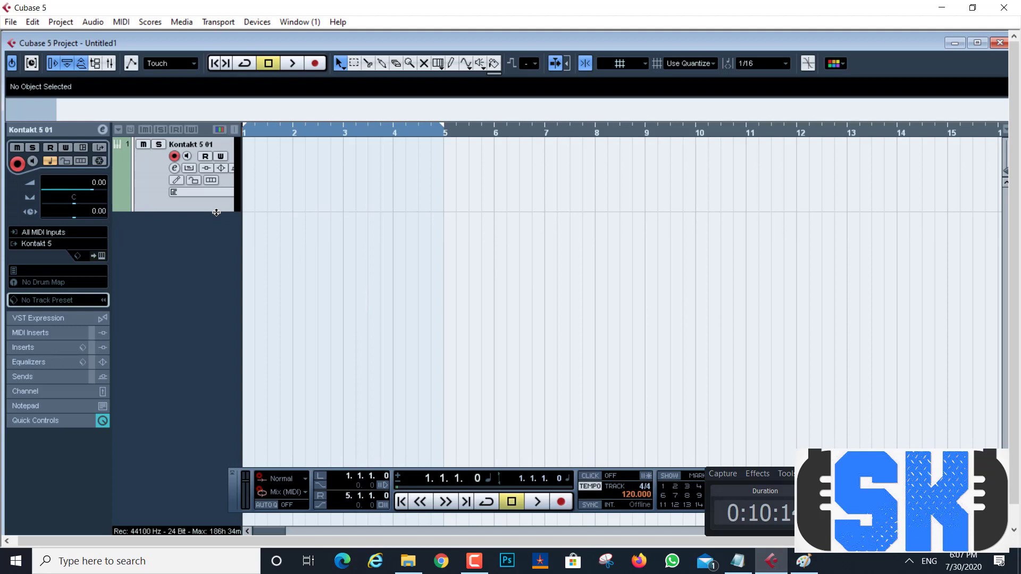